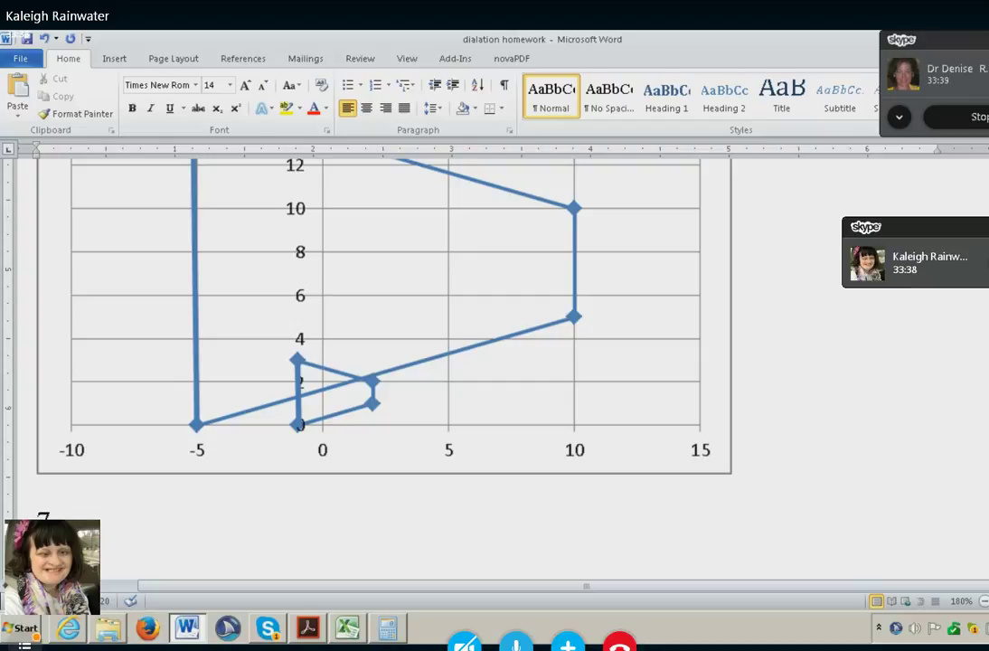
# - Switch between Word and the Dialation Homework PDF to read problem 7, triangle STU with k = 4
pyautogui.hotkey('alt', 'Tab')
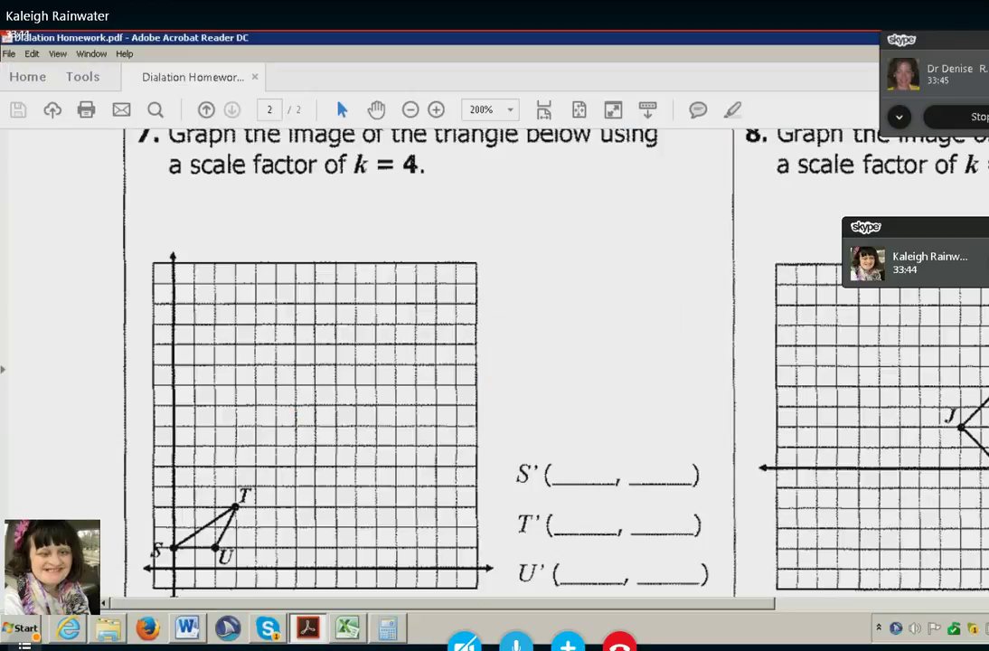
pyautogui.hotkey('alt', 'Tab')
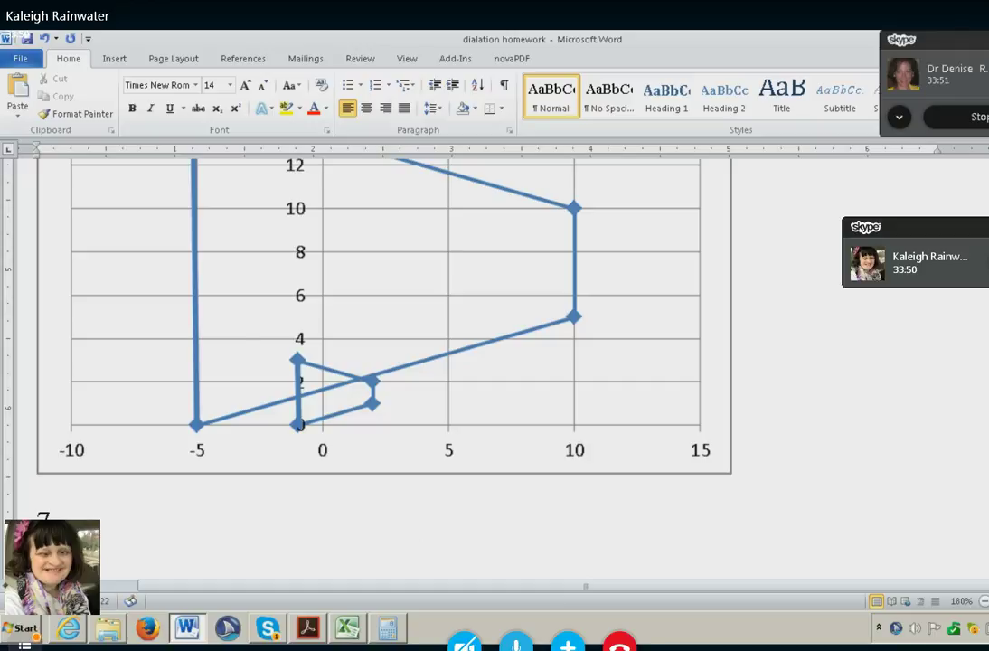
pyautogui.scroll(-1, 383, 317)
pyautogui.hotkey('alt', 'Tab')
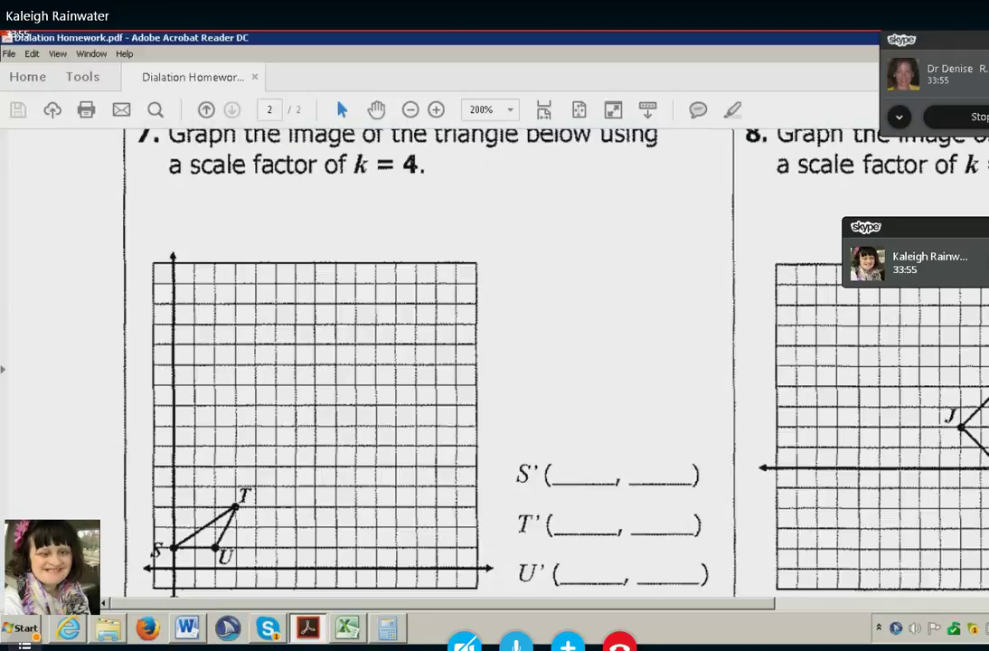
# - Under problem 7, add the point (2, 1) and the image =(0, 4) for the first point
pyautogui.hotkey('alt', 'Tab')
pyautogui.write('(2')
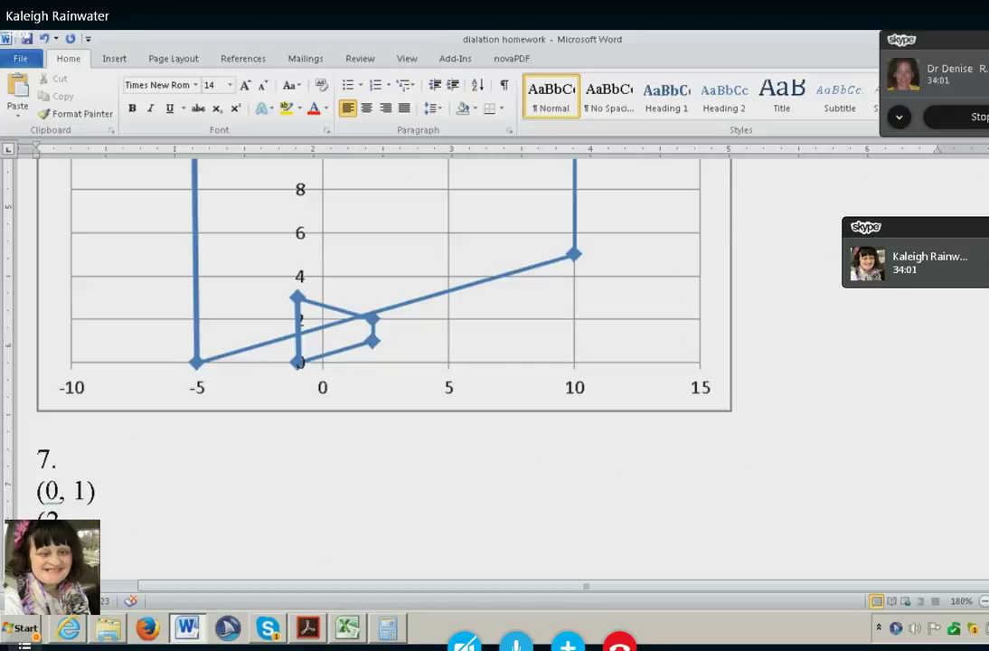
pyautogui.write(', 1)')
pyautogui.hotkey('alt', 'Tab')
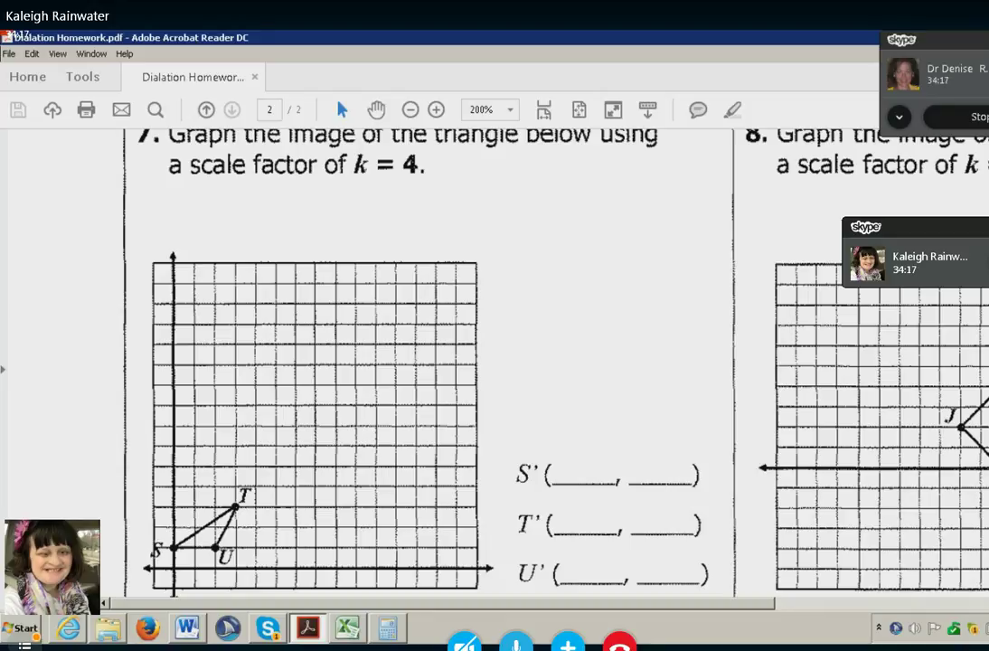
pyautogui.hotkey('alt', 'Tab')
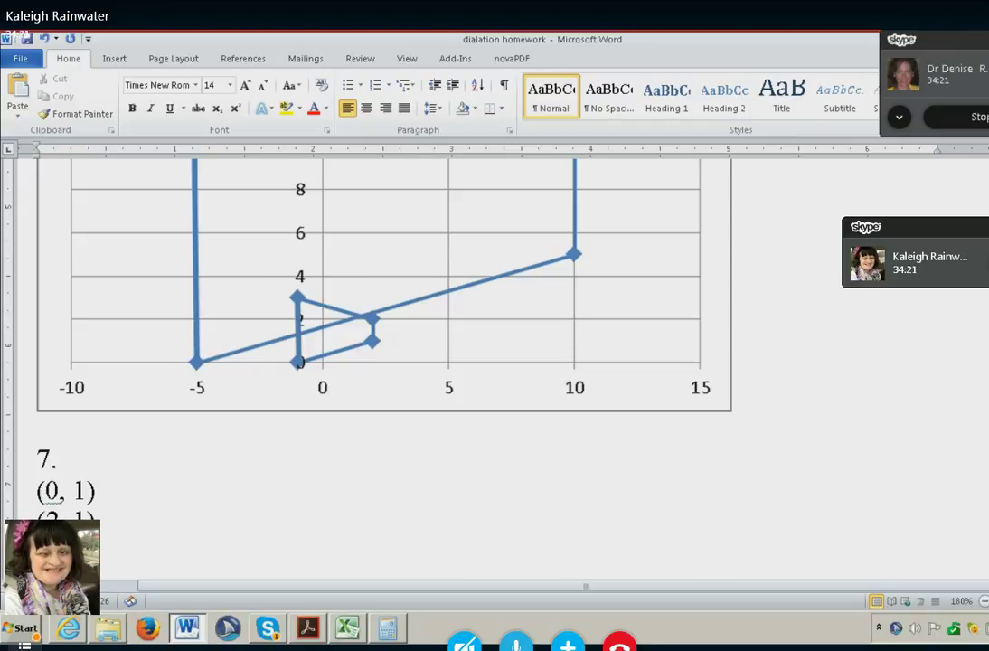
pyautogui.write('=(4,')
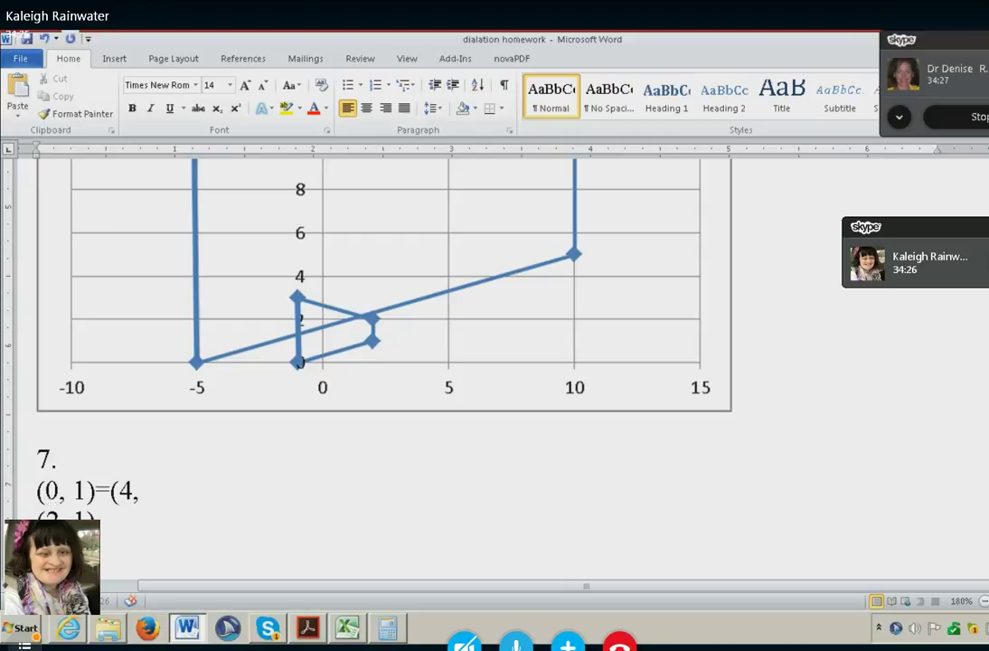
pyautogui.press('BackSpace')
pyautogui.press('BackSpace')
pyautogui.write('0, 4)')
# - Add =(8, 4) after (2, 1) and a third line reading (0, 3)=(12, 12)
pyautogui.press('Down')
pyautogui.write('=')
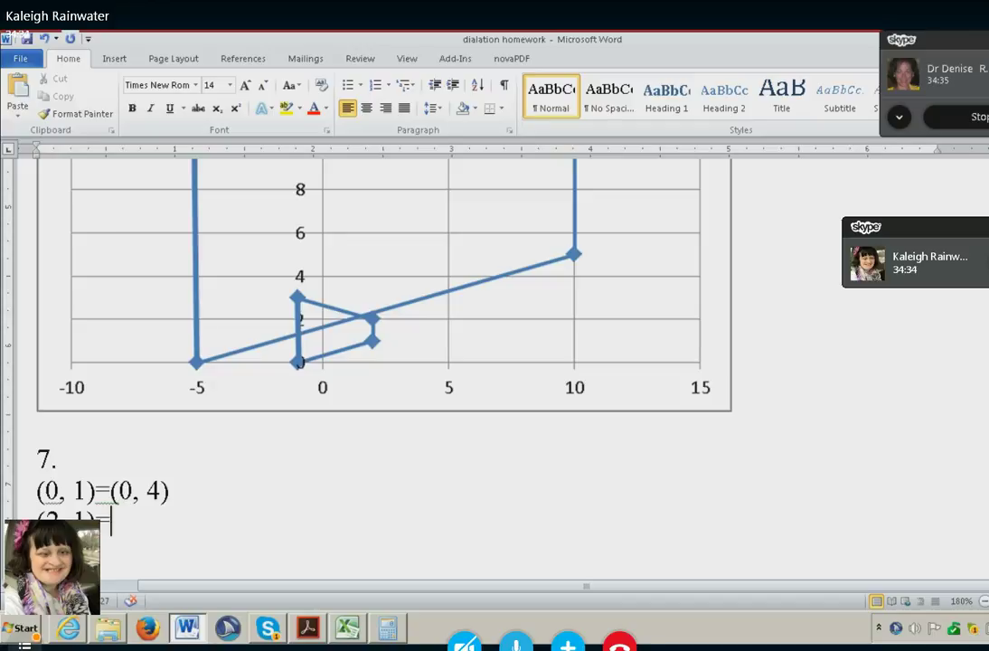
pyautogui.write('(8, 4)')
pyautogui.press('Return')
pyautogui.write('(0, 3)=(')
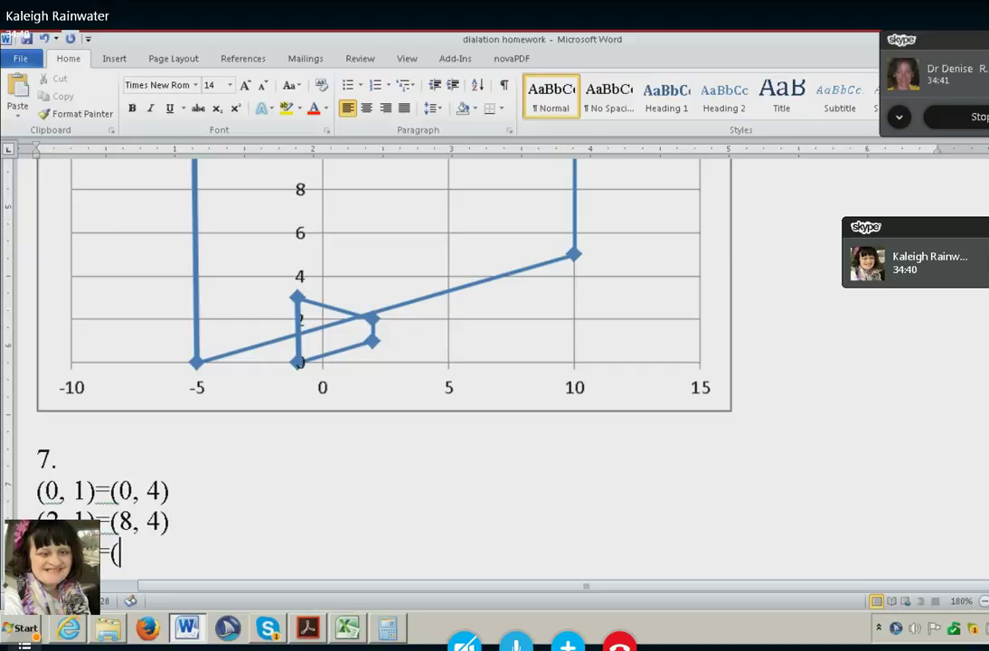
pyautogui.write('12, 12)')
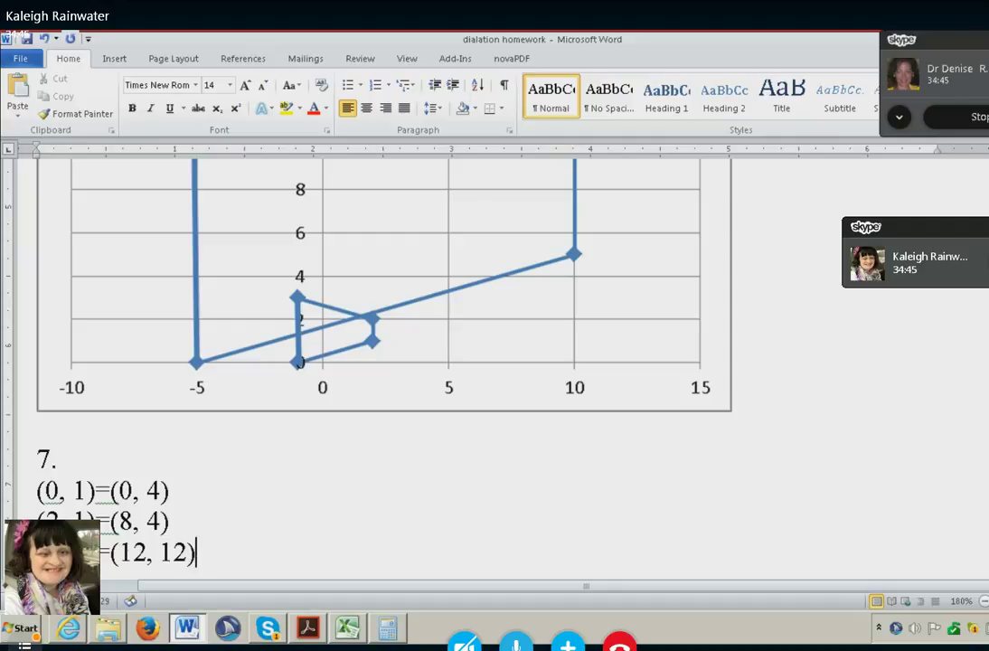
pyautogui.hotkey('alt', 'Tab')
pyautogui.press('Tab')
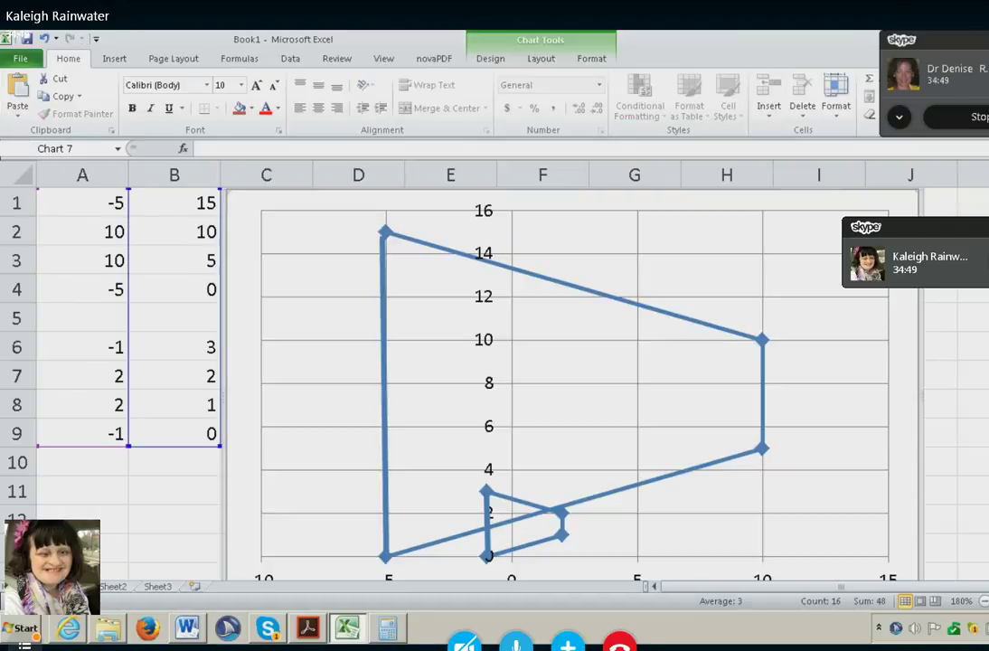
# - Delete the previous problem's chart and its coordinate data in A1:B9
pyautogui.press('Delete')
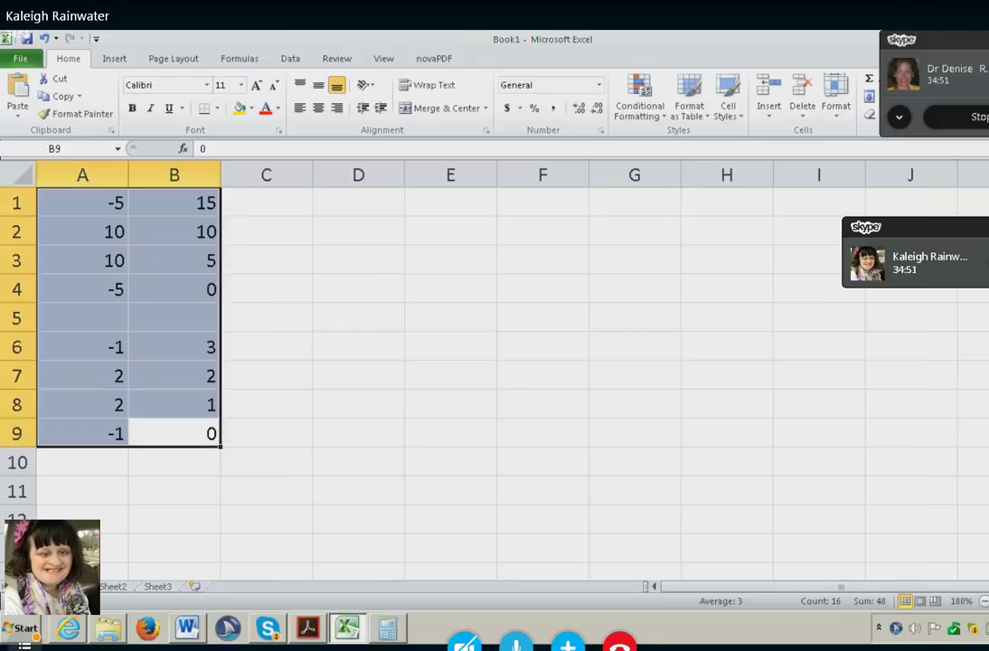
pyautogui.press('Delete')
pyautogui.click(83, 202)
pyautogui.hotkey('alt', 'Tab')
# - Enter the image points 0,4 / 8,4 / 12,12 into A1:B3
pyautogui.hotkey('alt', 'Tab')
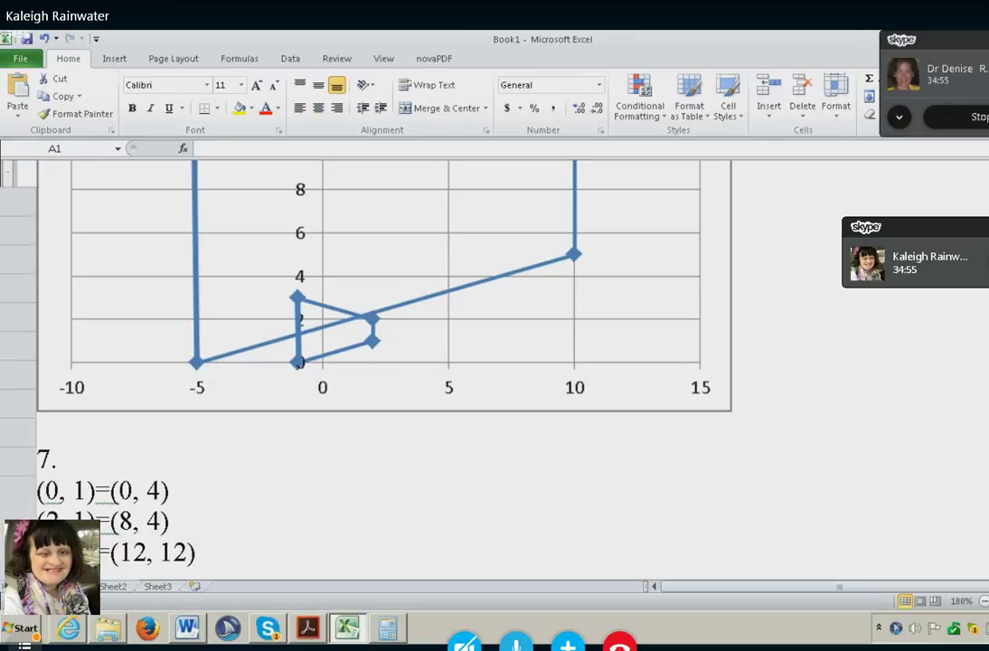
pyautogui.write('0')
pyautogui.press('Tab')
pyautogui.write('4')
pyautogui.press('Return')
pyautogui.press('Left')
pyautogui.write('8')
pyautogui.press('Tab')
pyautogui.write('4')
pyautogui.press('Return')
pyautogui.press('Left')
pyautogui.write('12')
pyautogui.press('Tab')
pyautogui.write('12')
pyautogui.hotkey('alt', 'Tab')
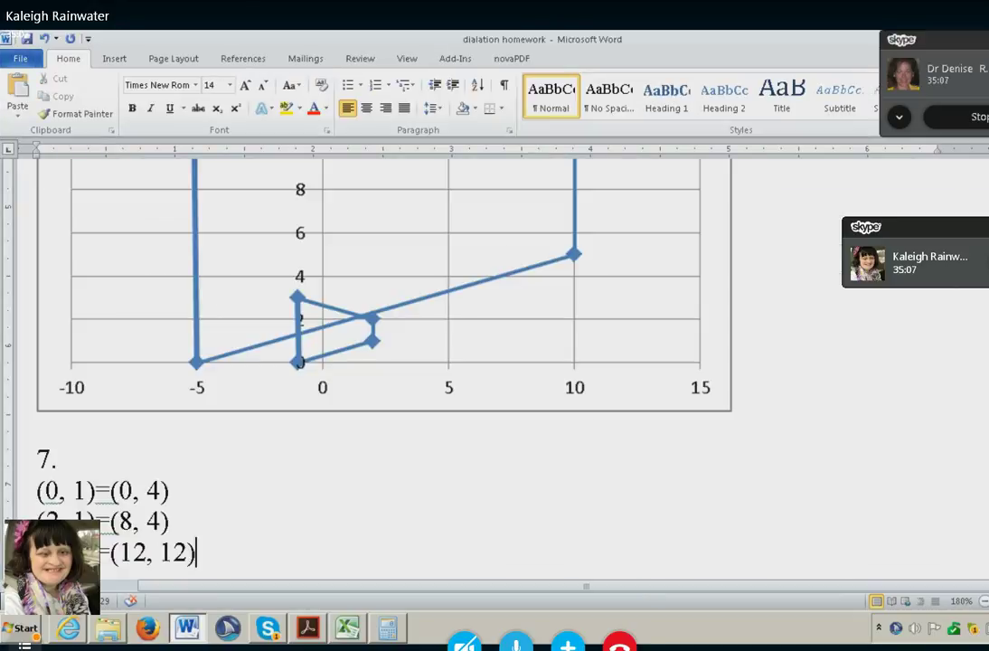
pyautogui.hotkey('alt', 'Tab')
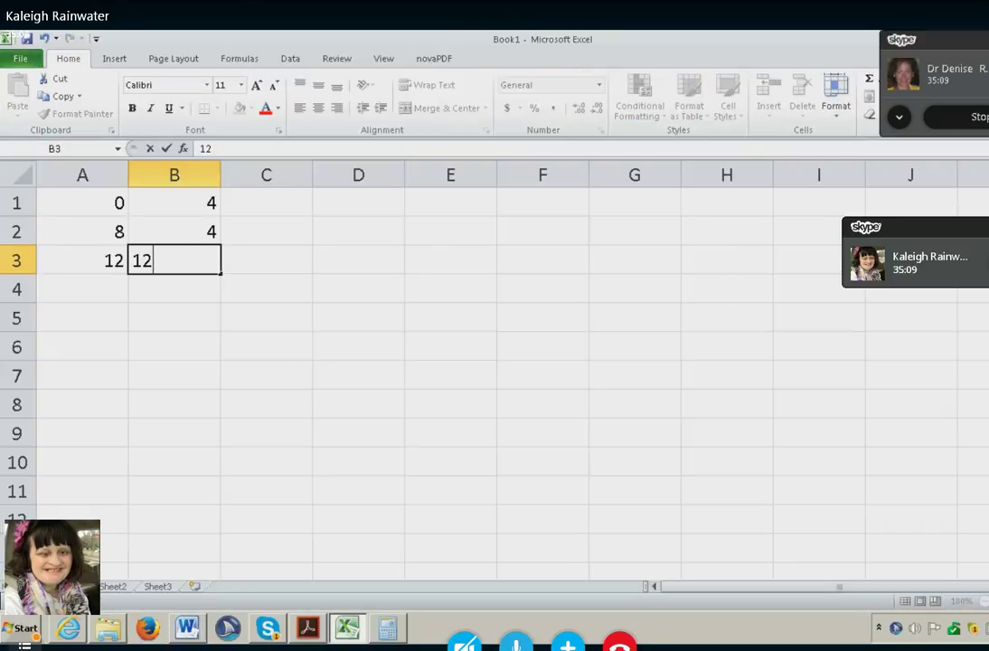
# - Select A1:B3, clear the values just entered, and return to cell A1
pyautogui.hotkey('shift', 'Up')
pyautogui.hotkey('shift', 'Up')
pyautogui.hotkey('shift', 'Left')
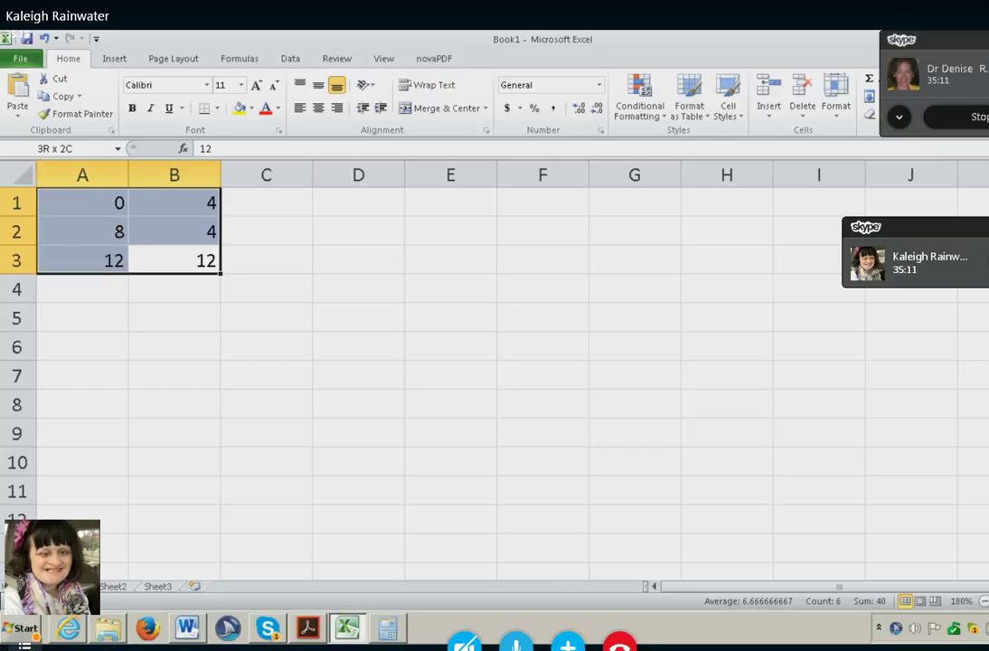
pyautogui.press('Delete')
pyautogui.press('Left')
pyautogui.click(82, 203)
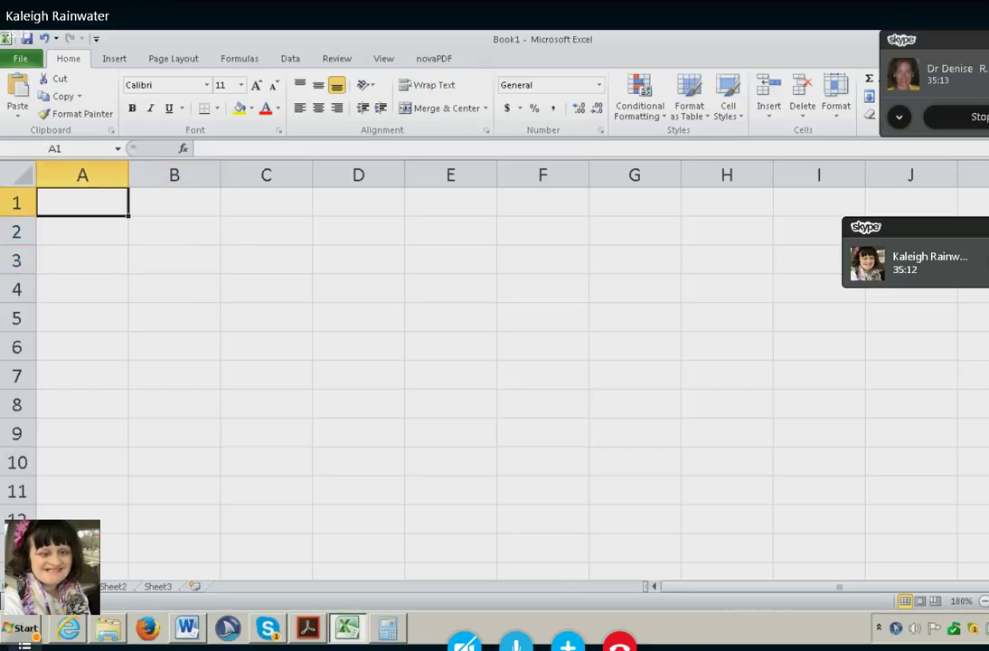
# - Enter the original points (0,1), (2,1), (3,3) in A1:B3, leaving row 4 blank
pyautogui.hotkey('alt', 'Tab')
pyautogui.hotkey('alt', 'Tab')
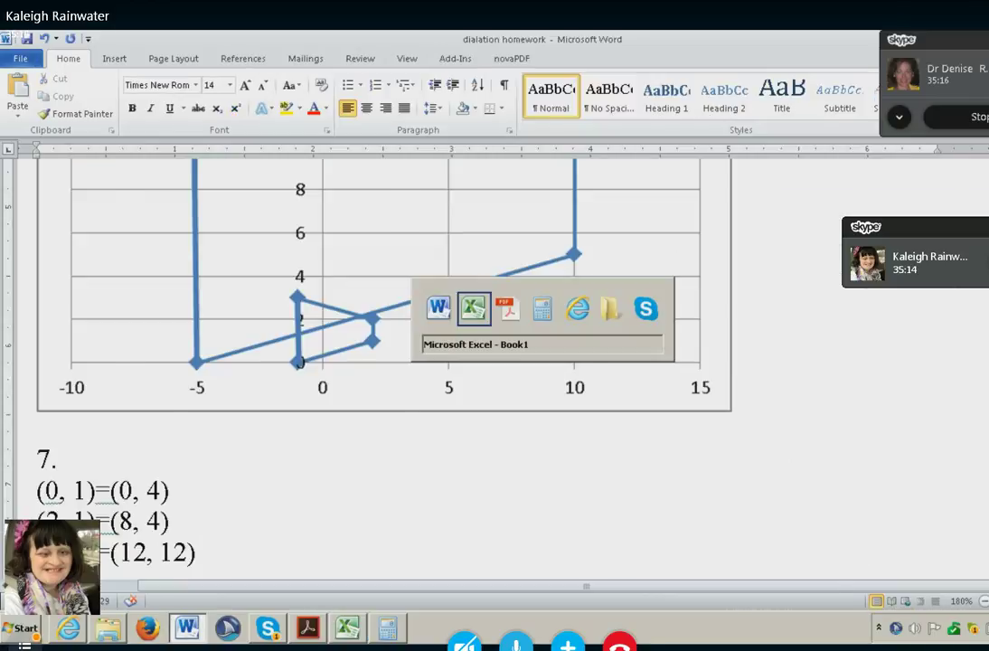
pyautogui.write('0')
pyautogui.press('Right')
pyautogui.write('1')
pyautogui.press('Return')
pyautogui.click(82, 231)
pyautogui.hotkey('alt', 'Tab')
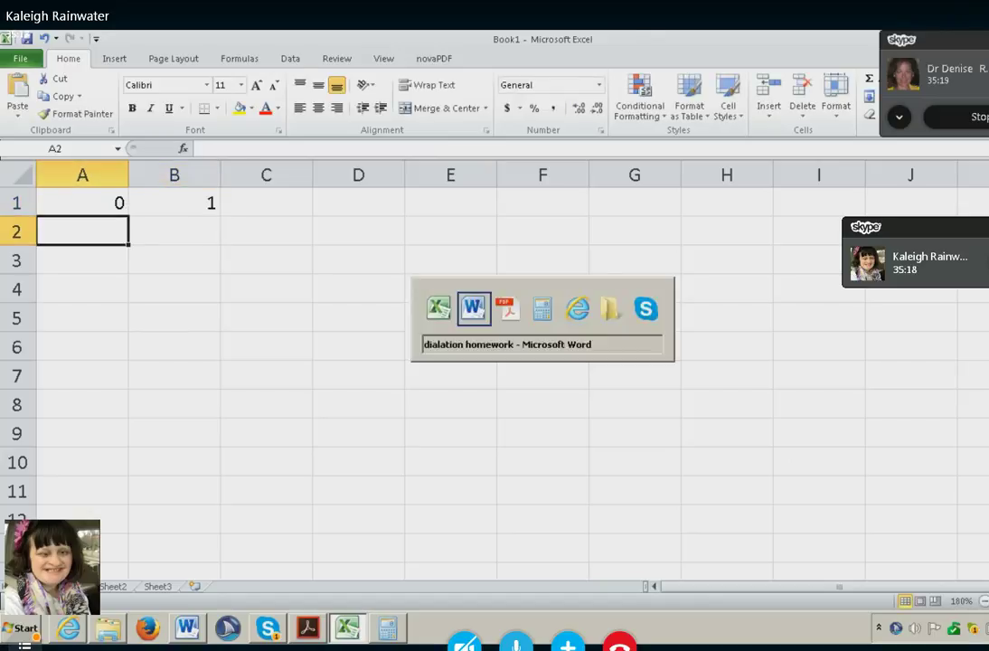
pyautogui.hotkey('alt', 'Tab')
pyautogui.write('2')
pyautogui.press('Right')
pyautogui.write('1')
pyautogui.press('Return')
pyautogui.click(83, 261)
pyautogui.write('3')
pyautogui.press('Right')
pyautogui.write('3')
pyautogui.press('Return')
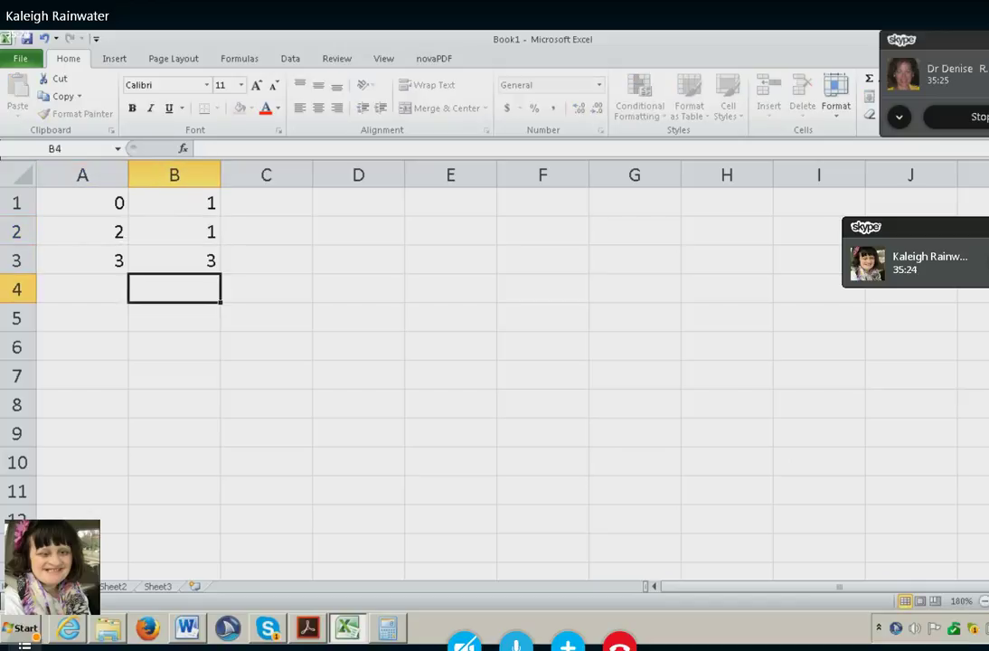
pyautogui.press('Return')
pyautogui.press('Left')
# - Enter the image points (0,4), (8,4), (12,12) in A5:B7
pyautogui.hotkey('alt', 'Tab')
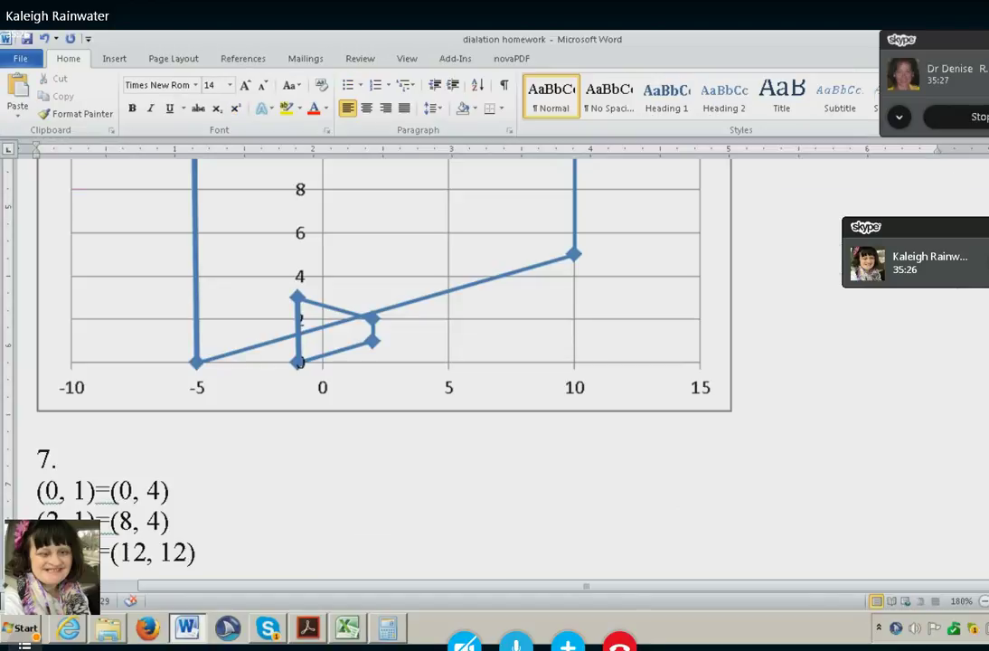
pyautogui.hotkey('alt', 'Tab')
pyautogui.write('0')
pyautogui.press('Right')
pyautogui.write('4')
pyautogui.press('Return')
pyautogui.press('Left')
pyautogui.write('8')
pyautogui.press('Right')
pyautogui.write('4')
pyautogui.press('Return')
pyautogui.press('Left')
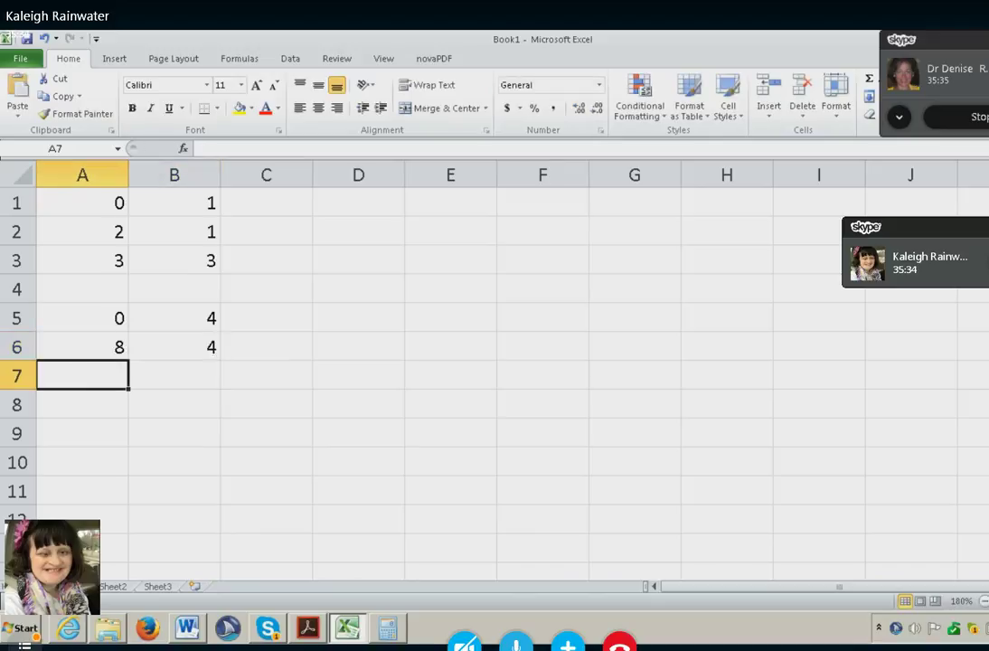
pyautogui.write('12')
pyautogui.press('Right')
pyautogui.write('12')
pyautogui.press('Return')
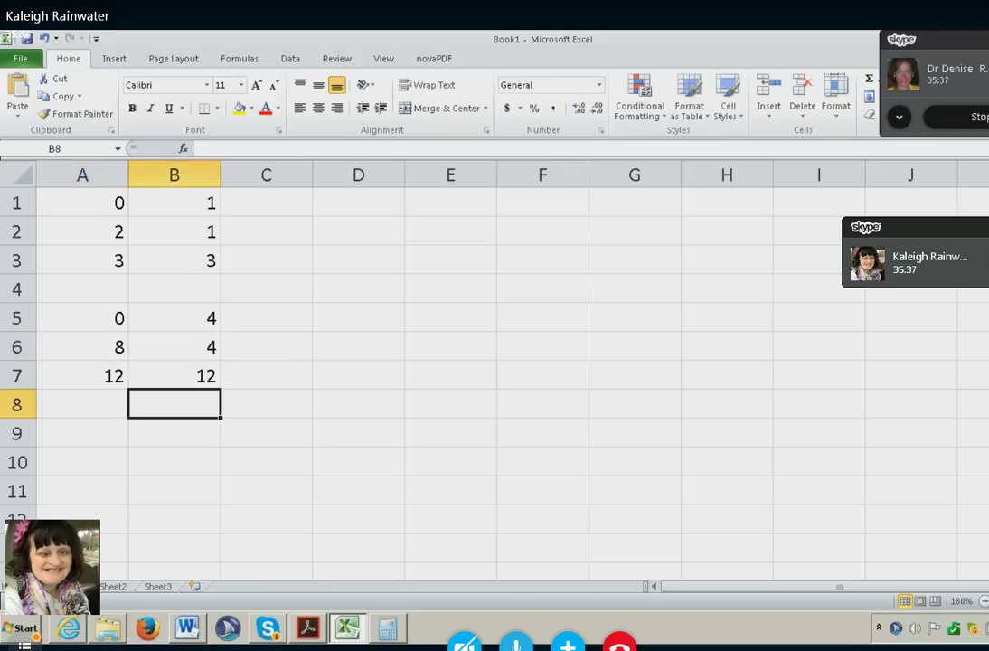
# - Select the data range A1:B7
pyautogui.hotkey('alt', 'Tab')
pyautogui.hotkey('alt', 'Tab')
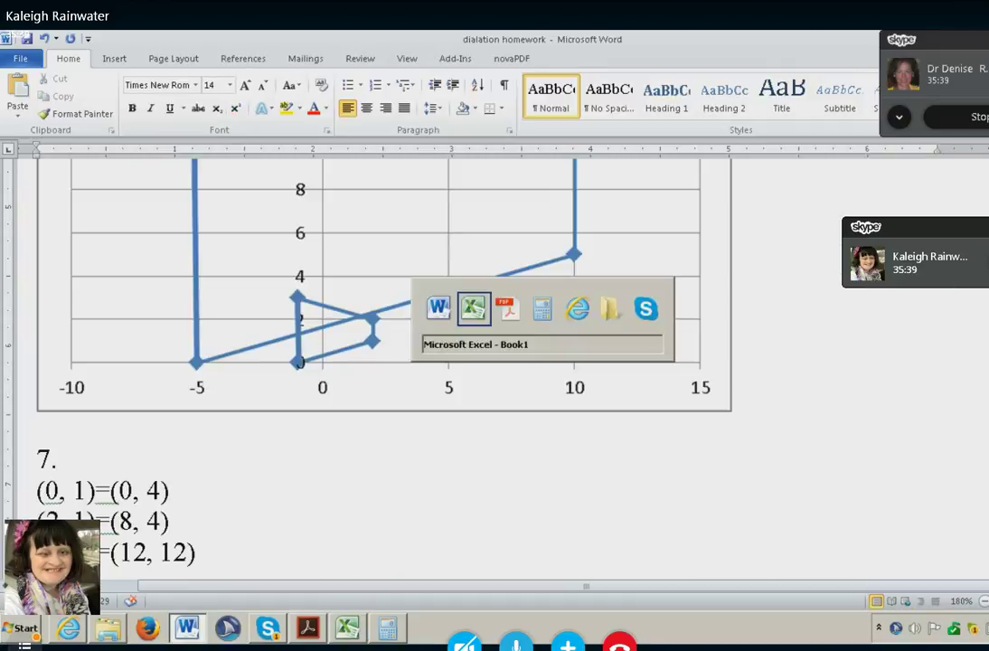
pyautogui.press('Up')
pyautogui.hotkey('shift', 'Up')
pyautogui.hotkey('shift', 'Up')
pyautogui.hotkey('shift', 'Up')
pyautogui.hotkey('shift', 'Up')
pyautogui.hotkey('shift', 'Up')
pyautogui.hotkey('shift', 'Up')
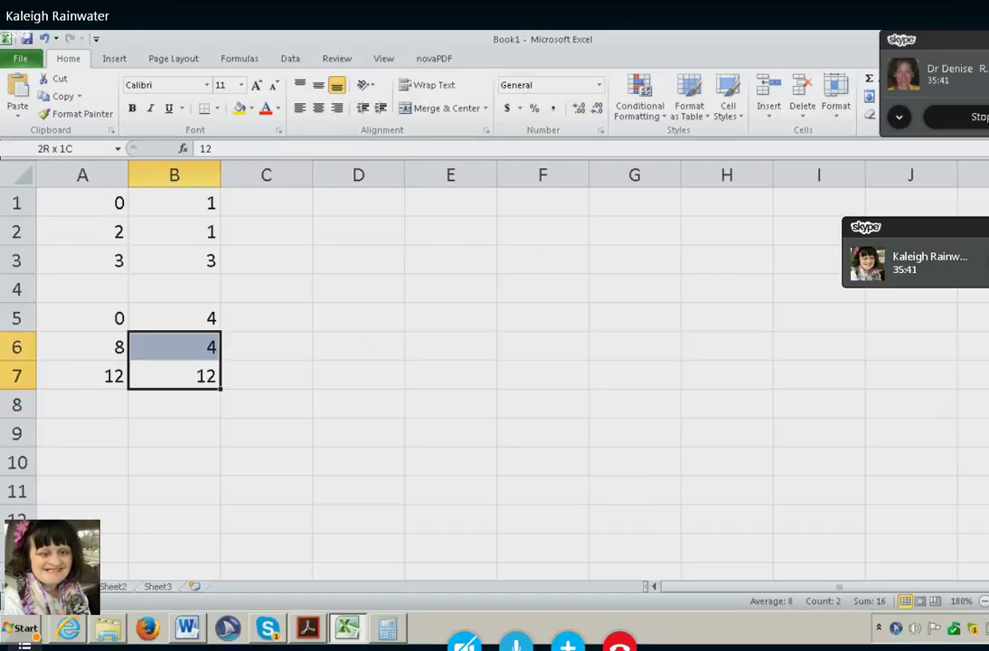
pyautogui.hotkey('shift', 'Left')
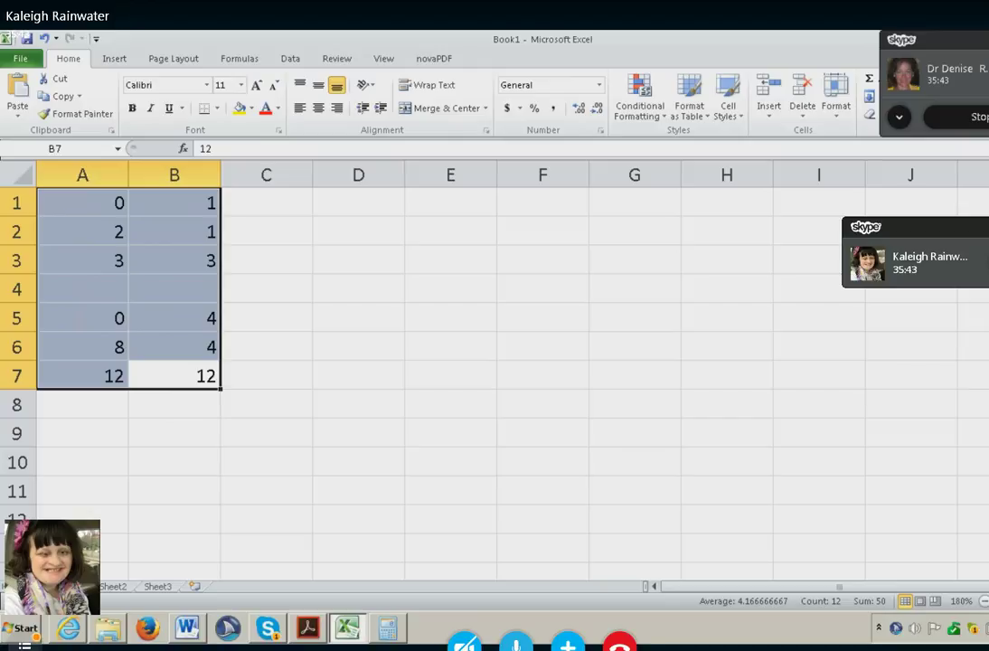
# - Insert a Scatter with Straight Lines and Markers chart of A1:B7
pyautogui.hotkey('alt', 'n')
pyautogui.press('d')
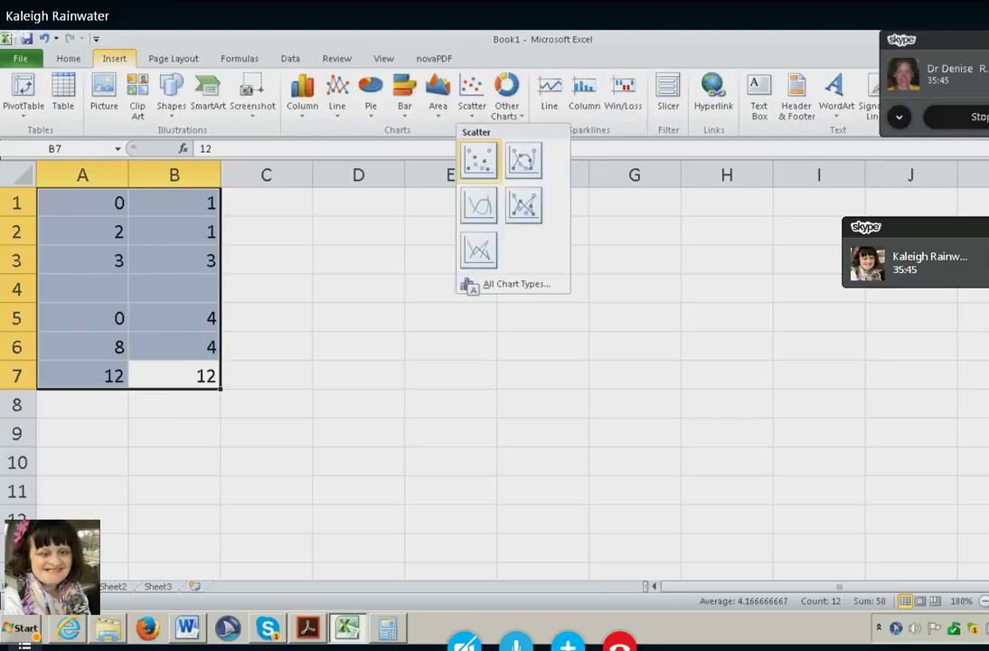
pyautogui.press('Right')
pyautogui.press('Down')
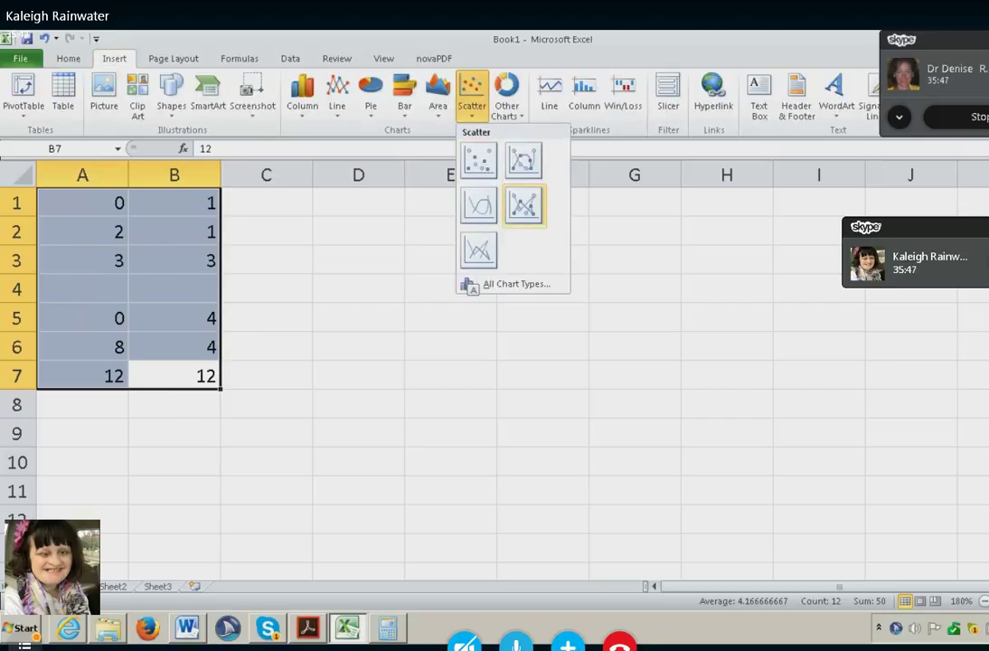
pyautogui.press('Return')
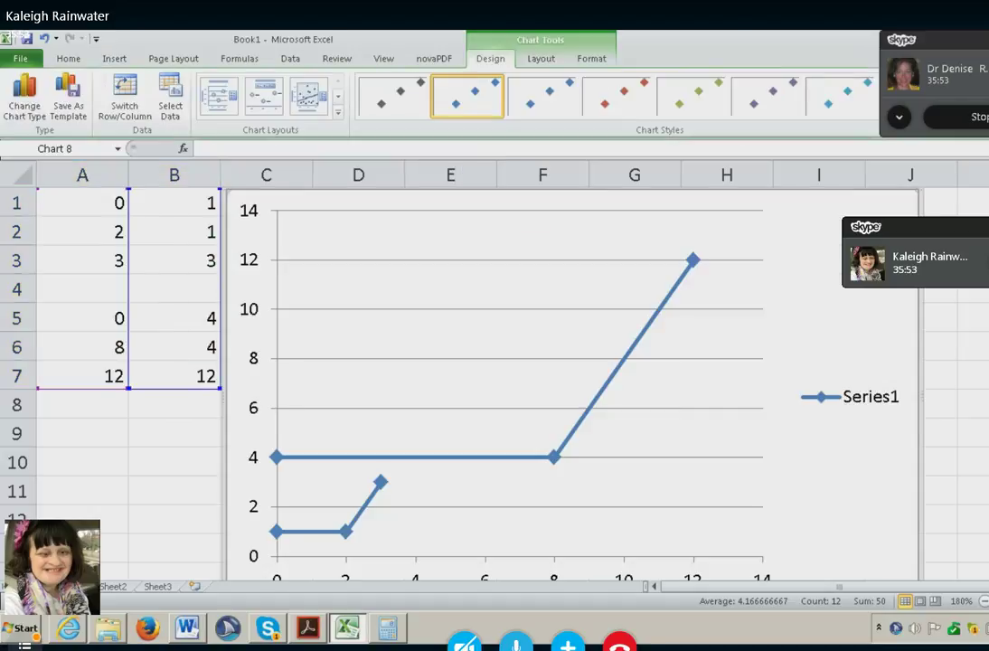
pyautogui.press('alt')
# - Set the chart legend to None, removing Series1
pyautogui.press('j')
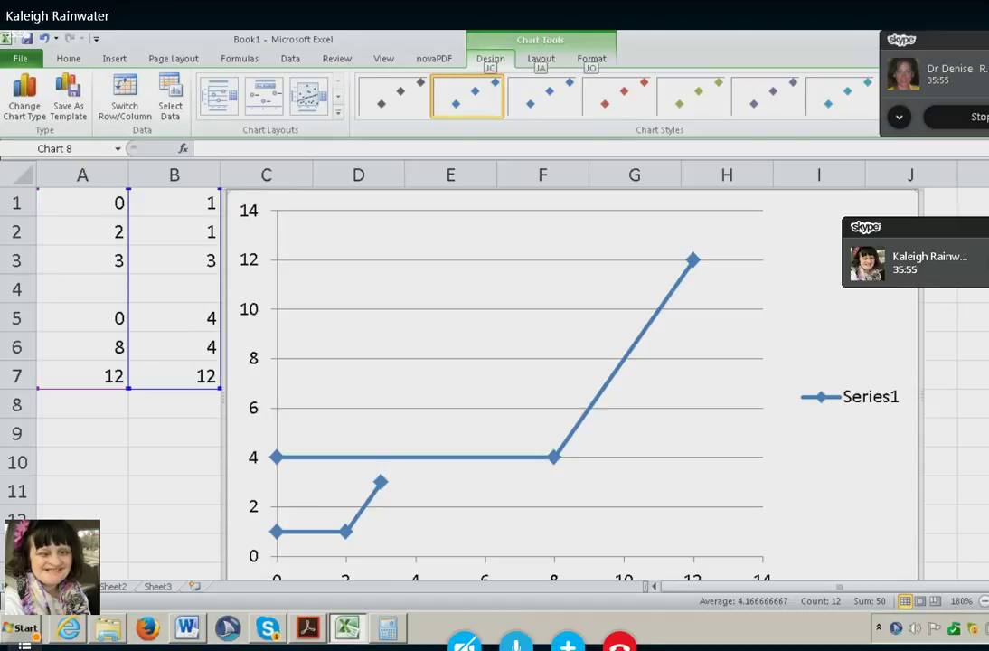
pyautogui.press('a')
pyautogui.press('l')
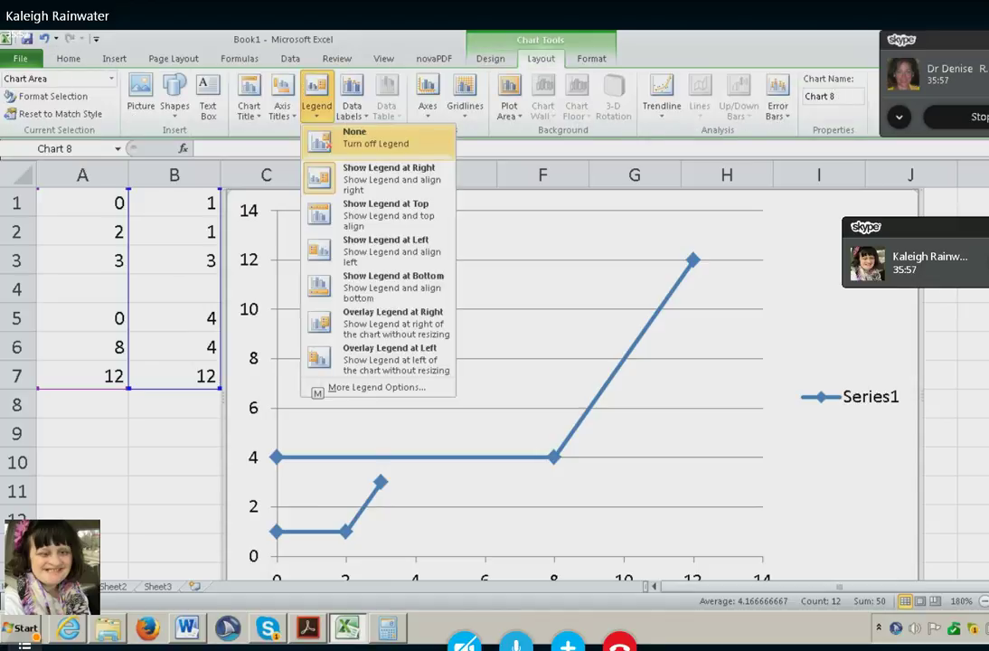
pyautogui.press('Return')
# - Add Primary Vertical Major Gridlines to the chart
pyautogui.press('alt')
pyautogui.press('j')
pyautogui.press('a')
pyautogui.press('g')
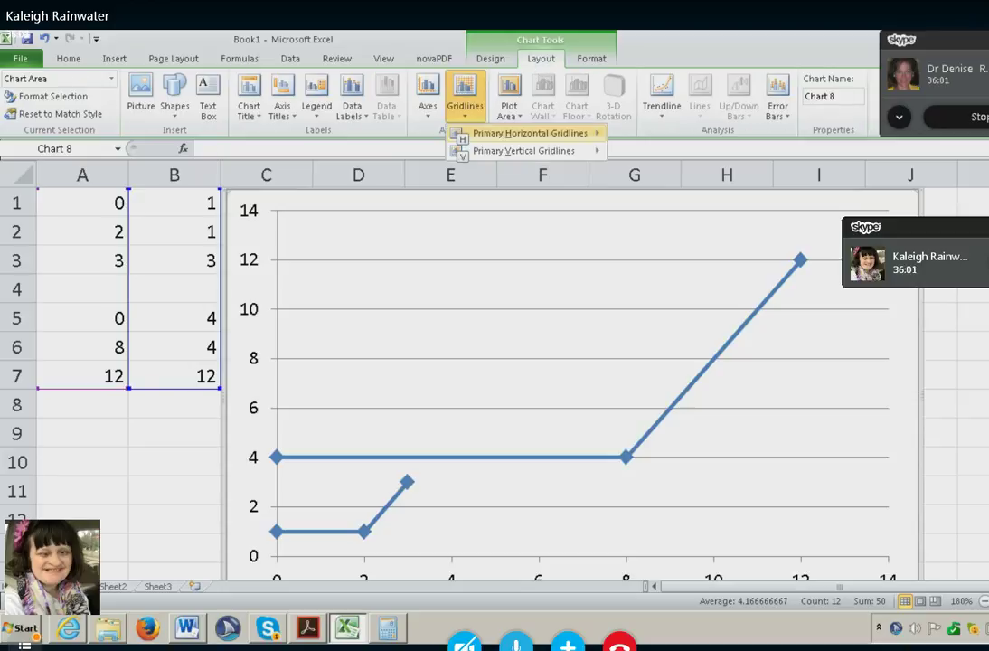
pyautogui.press('Down')
pyautogui.press('Right')
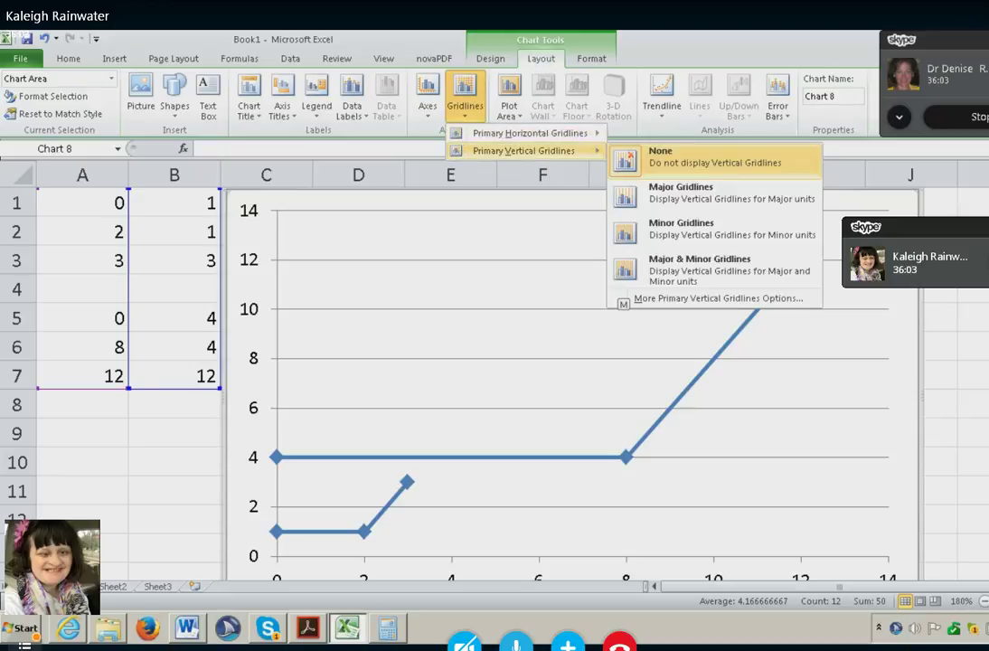
pyautogui.press('Down')
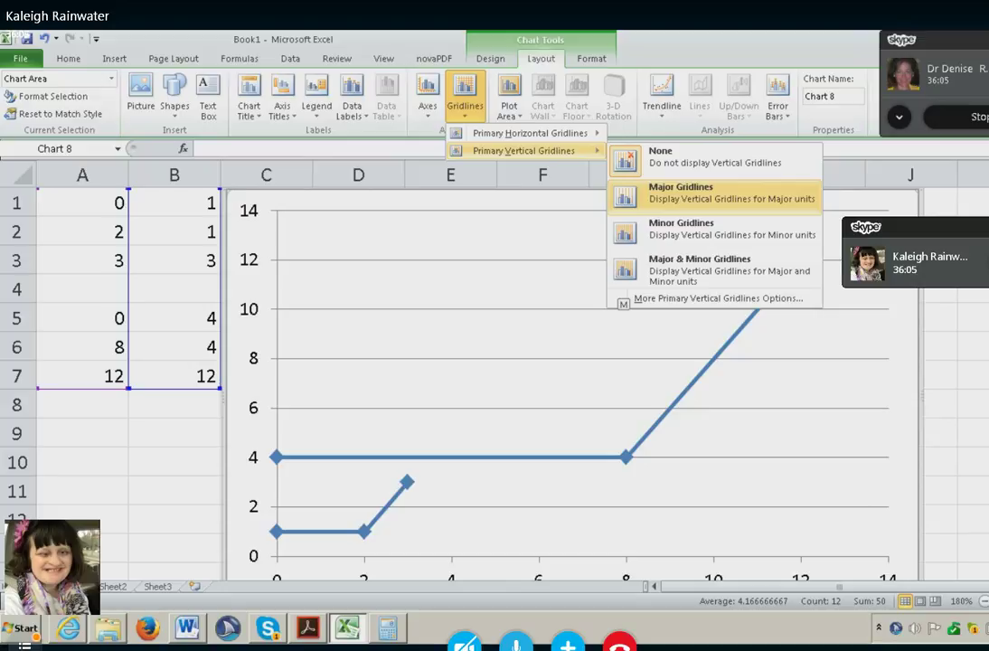
pyautogui.press('Return')
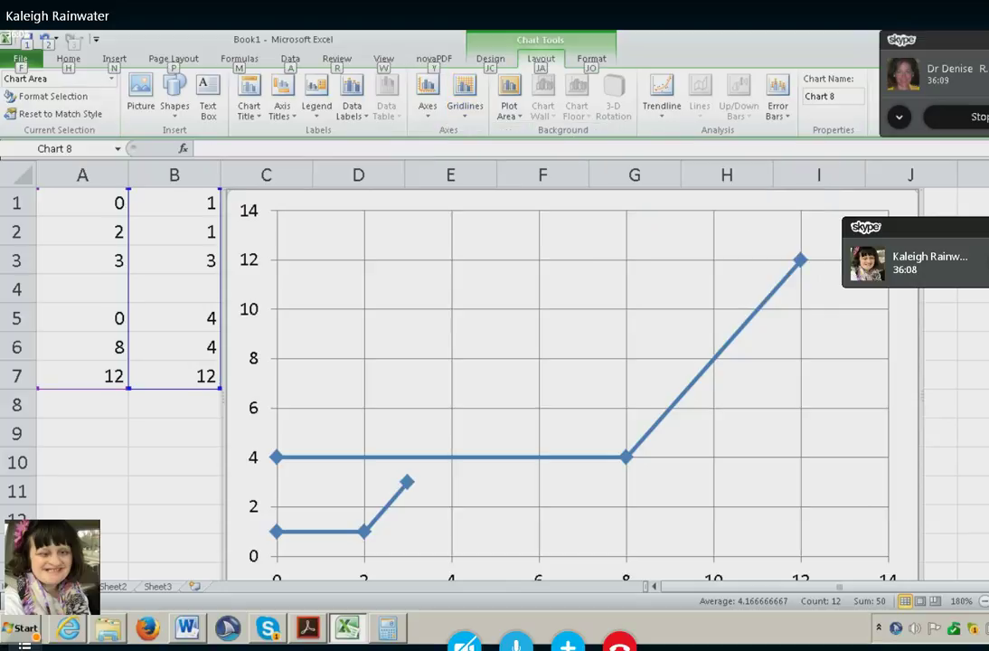
pyautogui.press('alt')
# - Draw a straight line on the chart from point (0, 1) to point (3, 3)
pyautogui.press('j')
pyautogui.press('a')
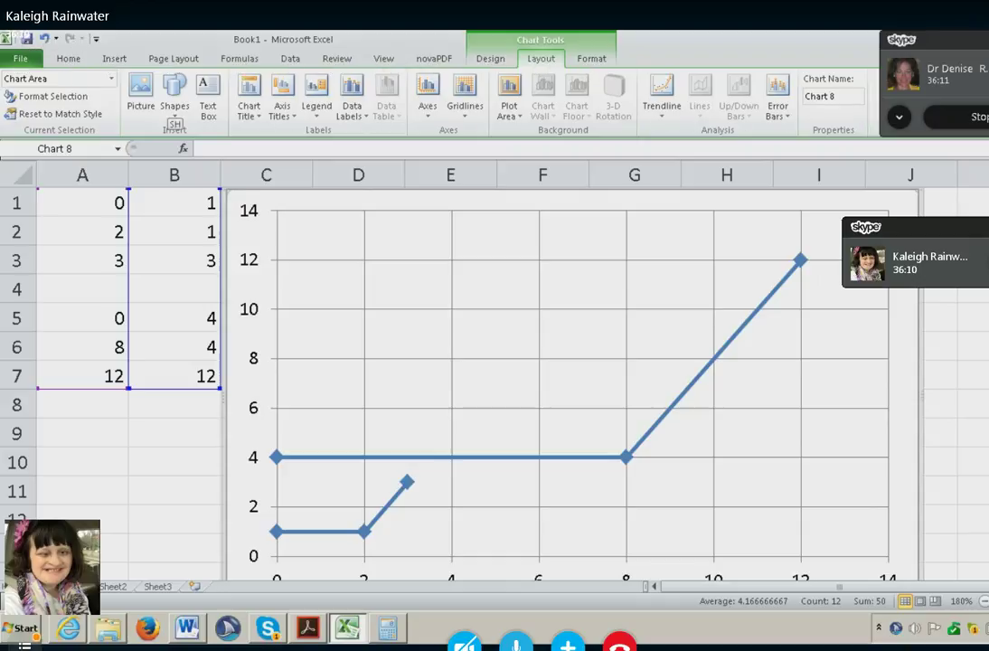
pyautogui.press('s')
pyautogui.press('h')
pyautogui.press('Return')
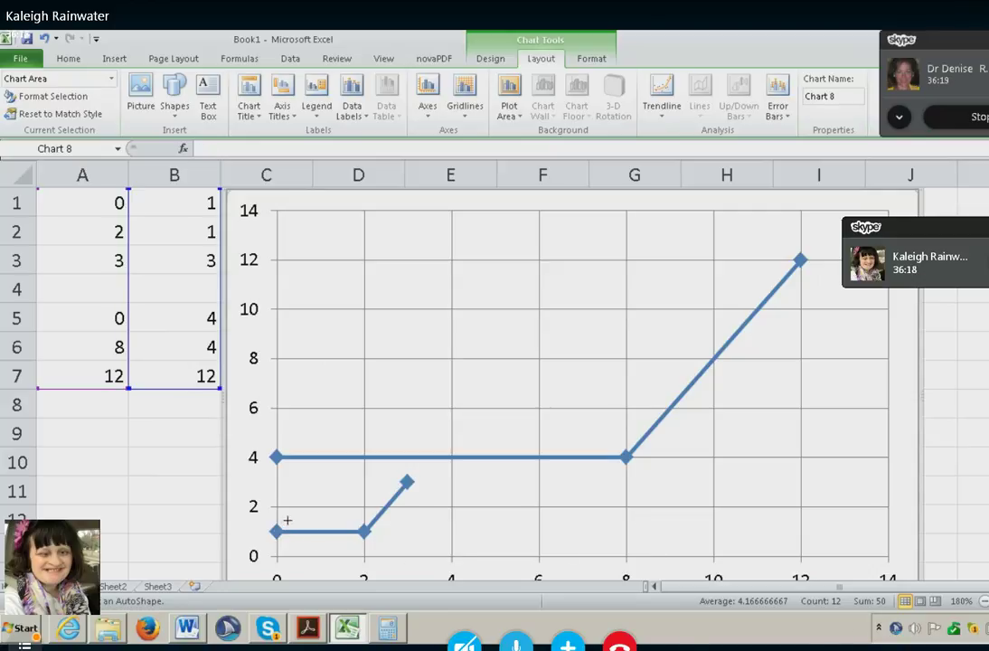
pyautogui.moveTo(271, 532); pyautogui.dragTo(405, 484)
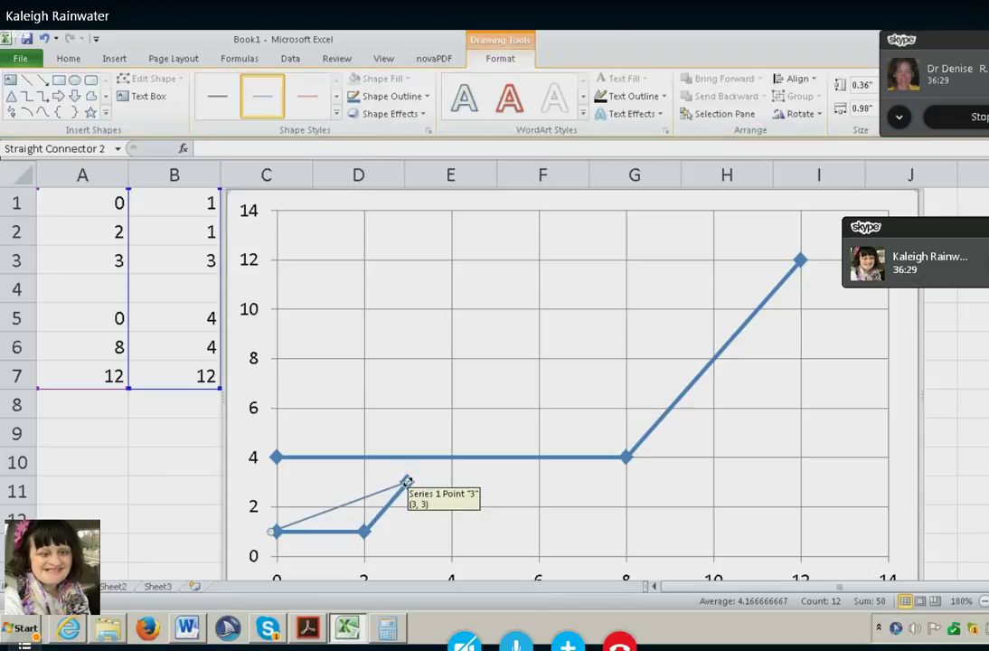
# - Set the new line's width to 3 and reselect the chart
pyautogui.rightClick(408, 489)
pyautogui.press('Up')
pyautogui.press('Escape')
pyautogui.hotkey('ctrl', '1')
pyautogui.write('3')
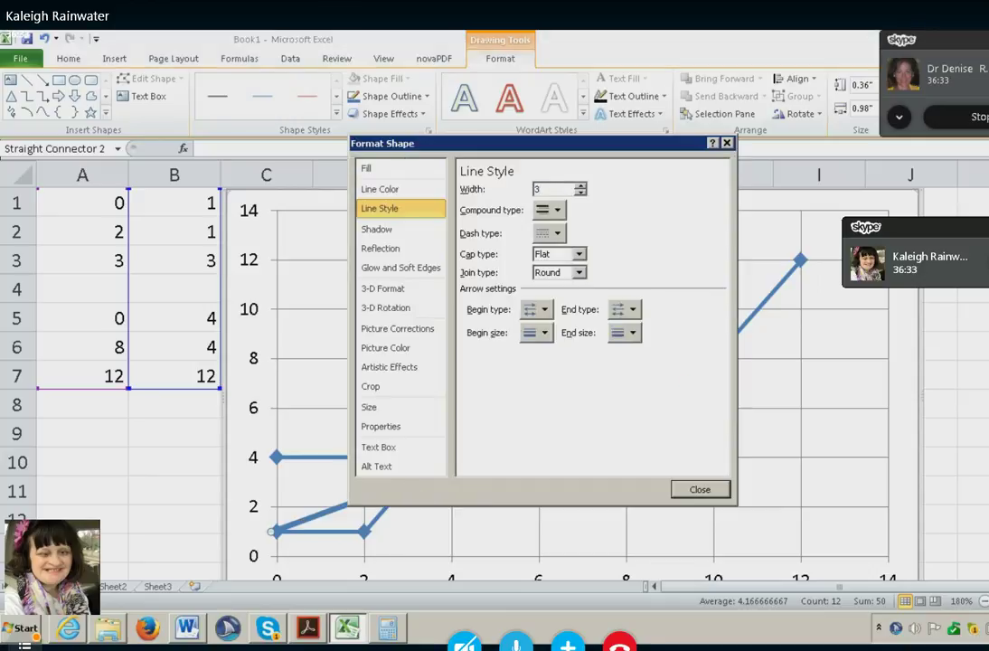
pyautogui.press('Return')
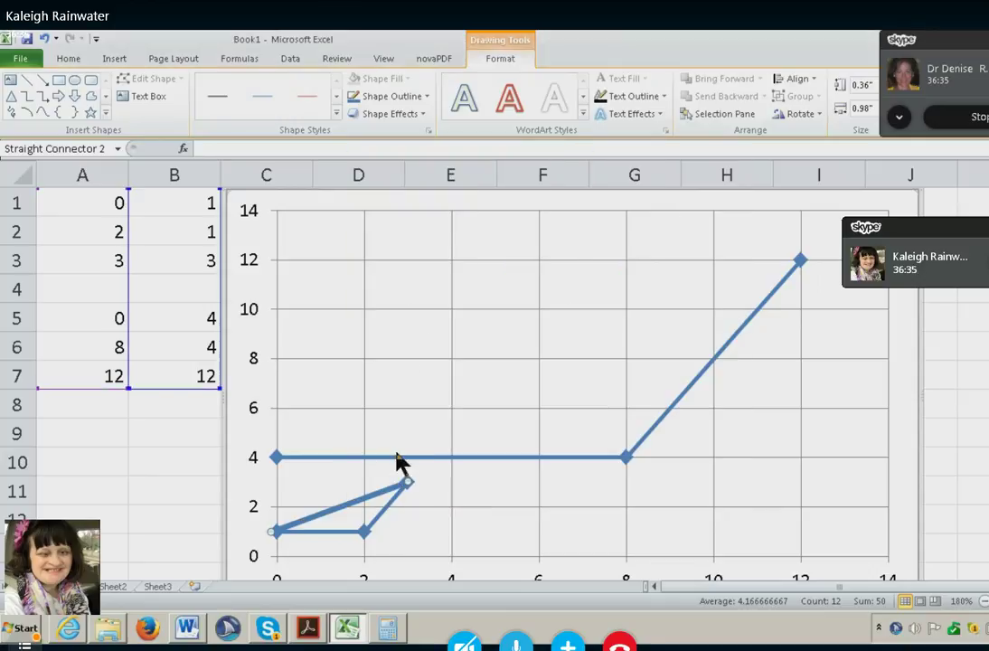
pyautogui.click(406, 415)
# - Draw a straight line on the chart from (0, 4) to (12, 12)
pyautogui.press('alt')
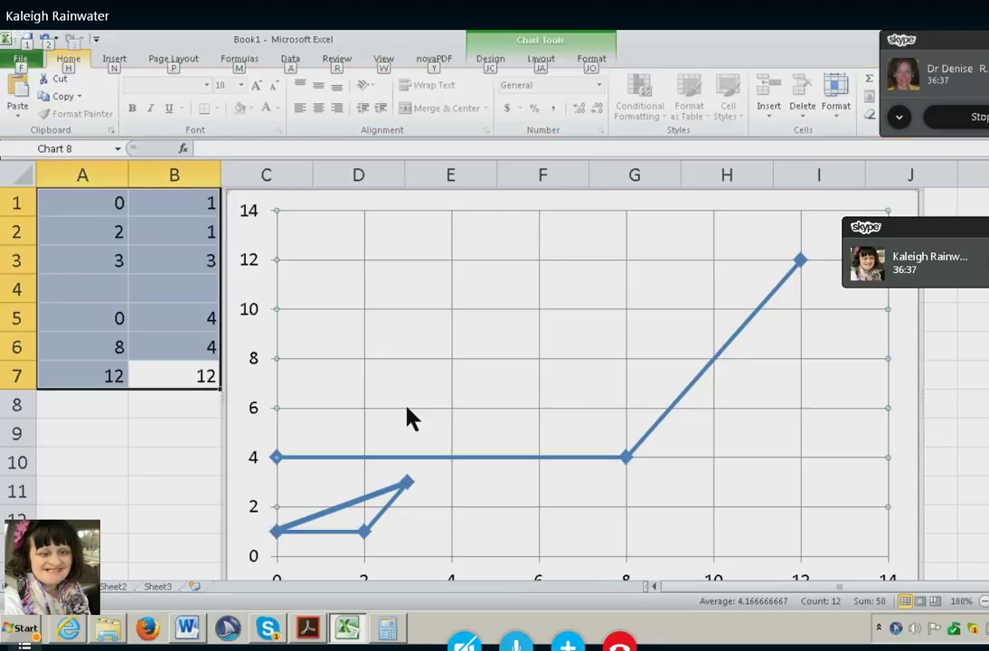
pyautogui.press('j')
pyautogui.press('a')
pyautogui.press('s')
pyautogui.press('h')
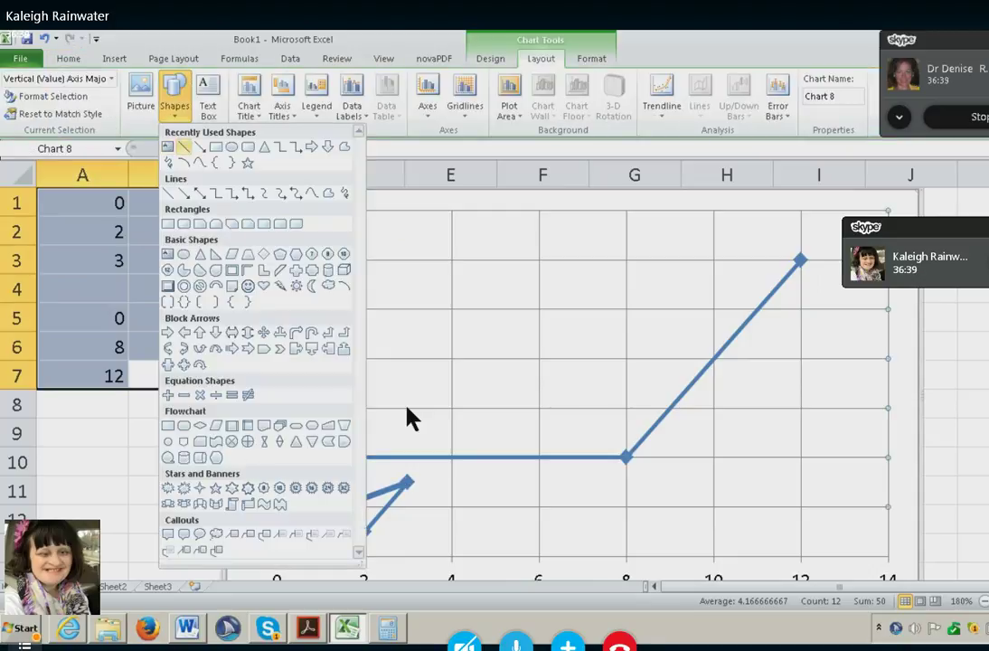
pyautogui.press('Return')
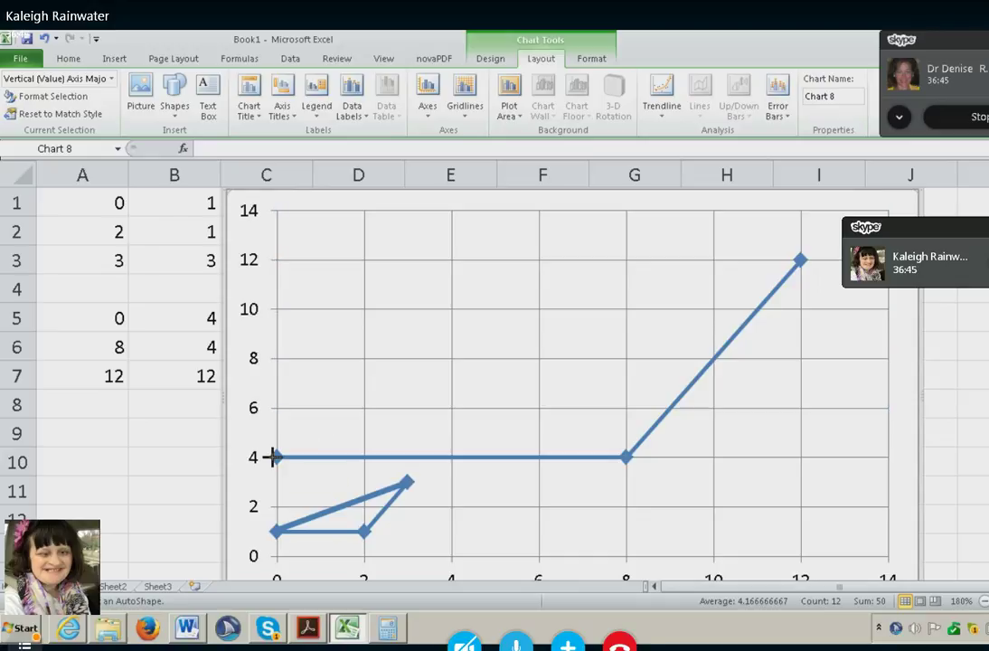
pyautogui.moveTo(276, 457)
pyautogui.mouseDown()
pyautogui.moveTo(617, 316)
pyautogui.moveTo(601, 291)
pyautogui.moveTo(611, 324)
pyautogui.moveTo(731, 280)
pyautogui.mouseUp()
pyautogui.moveTo(756, 270); pyautogui.dragTo(808, 256)
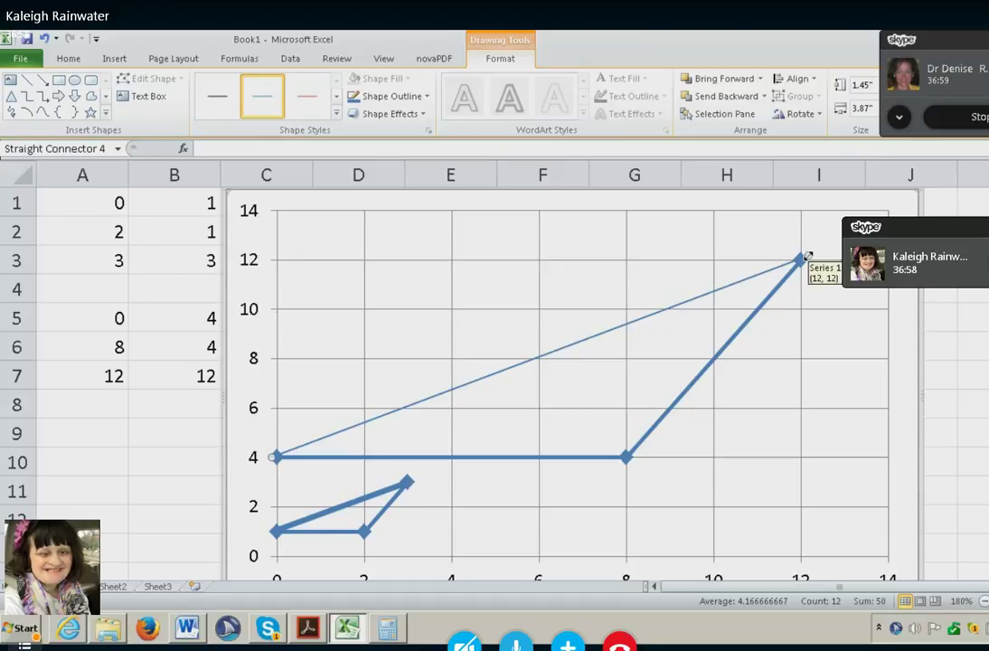
# - Set the second line's width to 3 and return selection to the chart
pyautogui.hotkey('shift', 'F10')
pyautogui.press('Up')
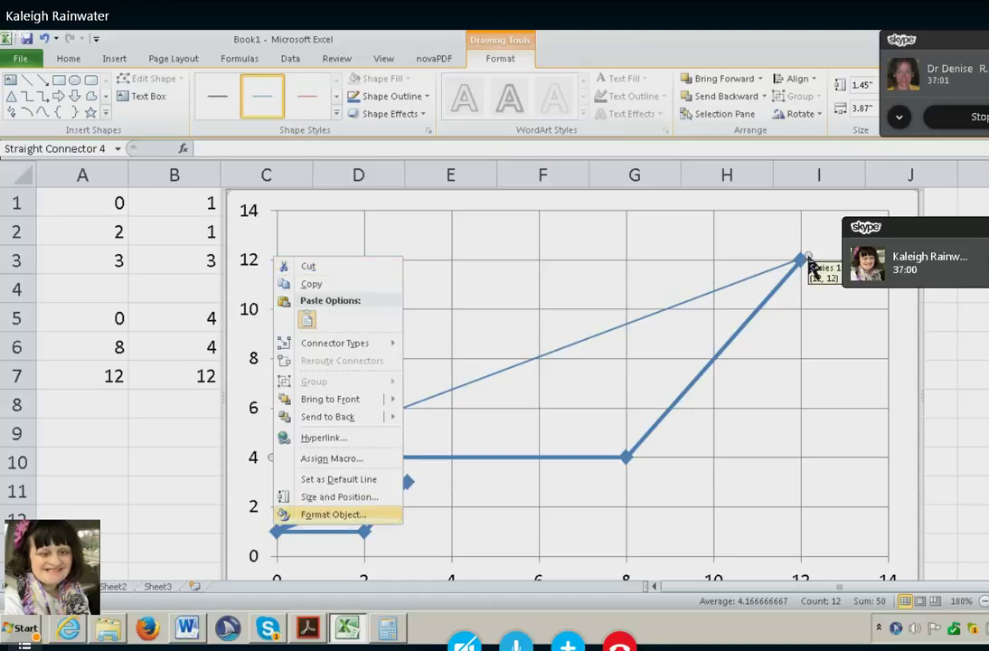
pyautogui.press('Return')
pyautogui.write('3')
pyautogui.press('Return')
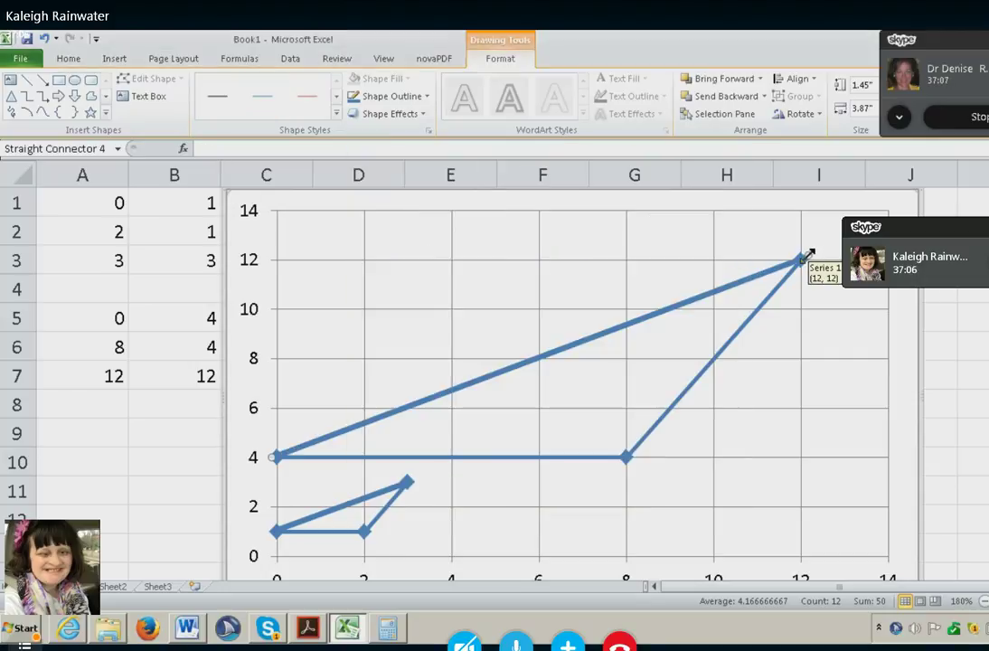
pyautogui.press('Escape')
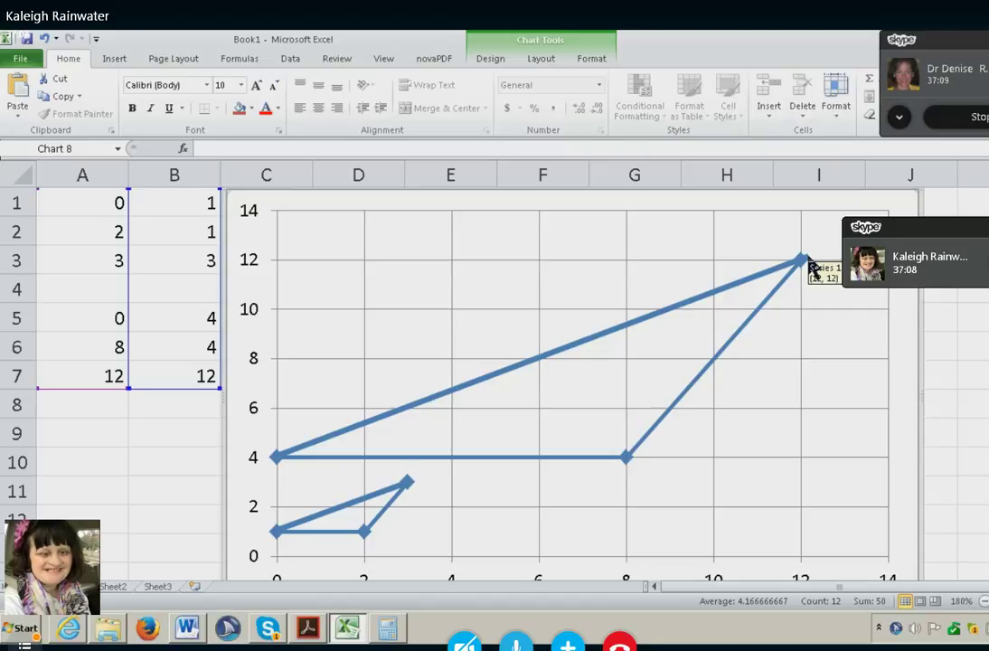
# - Paste the chart on a new line below (3, 3)=(12, 12) and review the paste options
pyautogui.hotkey('alt', 'Tab')
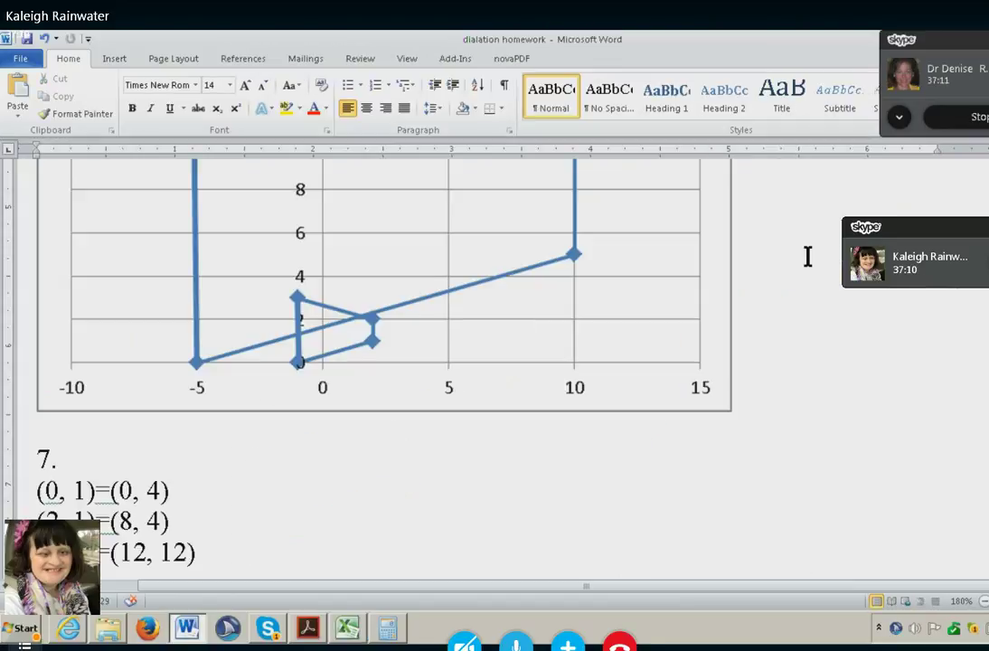
pyautogui.press('Return')
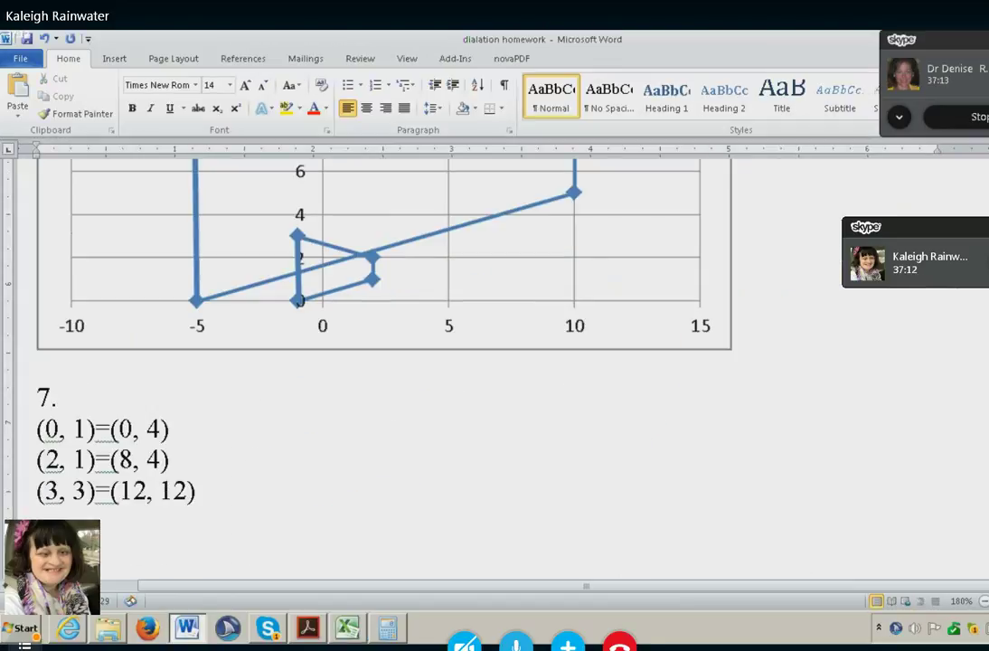
pyautogui.hotkey('ctrl', 'v')
pyautogui.press('ctrl')
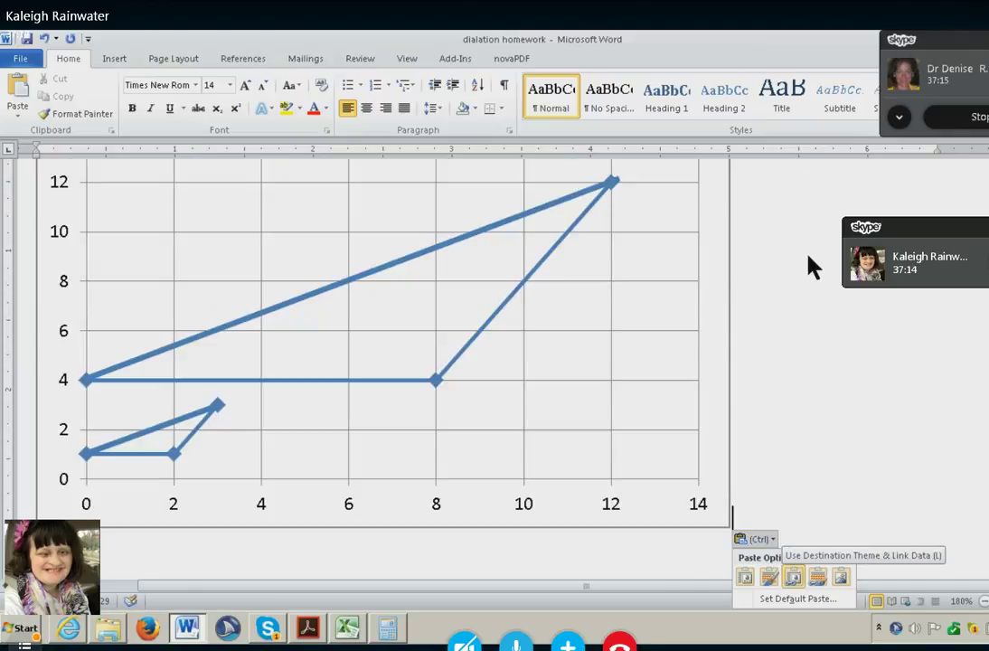
pyautogui.press('Return')
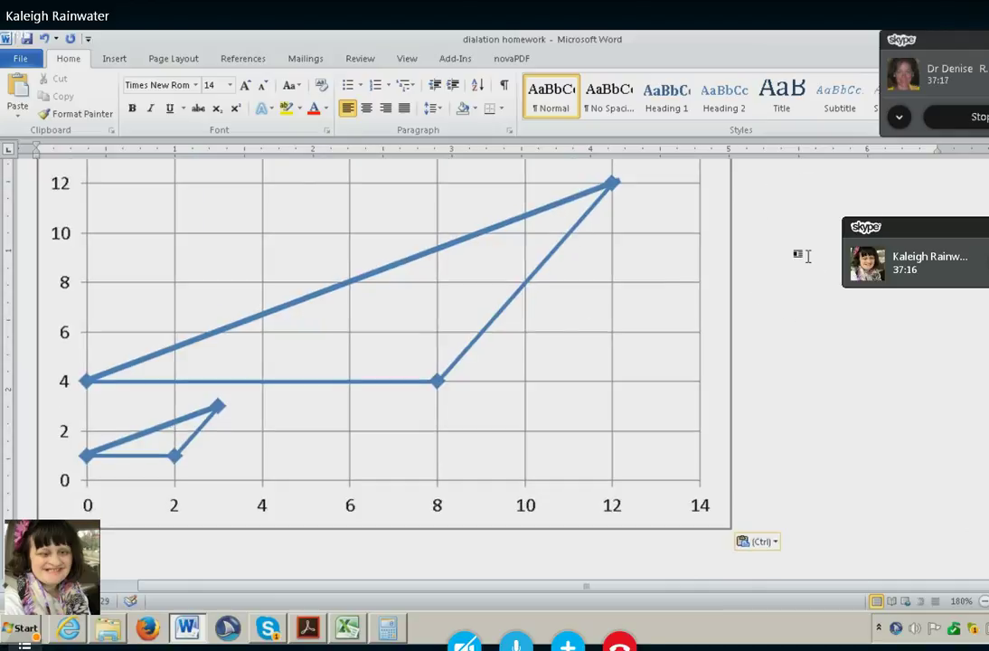
pyautogui.press('ctrl')
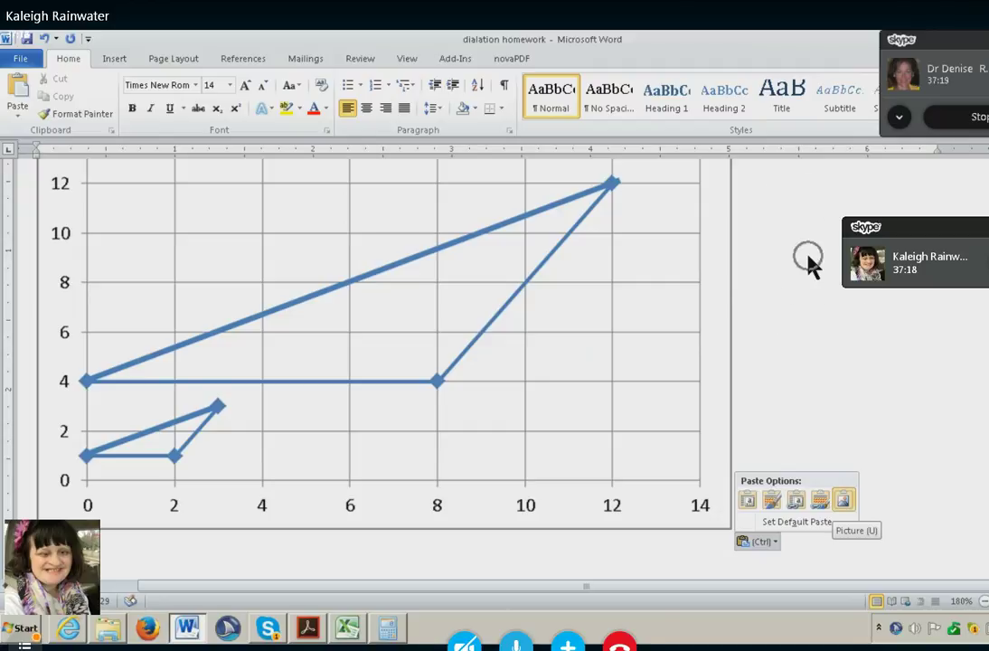
pyautogui.press('Escape')
# - Page back up past the problem 6 and 5 charts to reach problem 4's two-rectangle chart
pyautogui.press('Up')
pyautogui.press('Up')
pyautogui.press('Up')
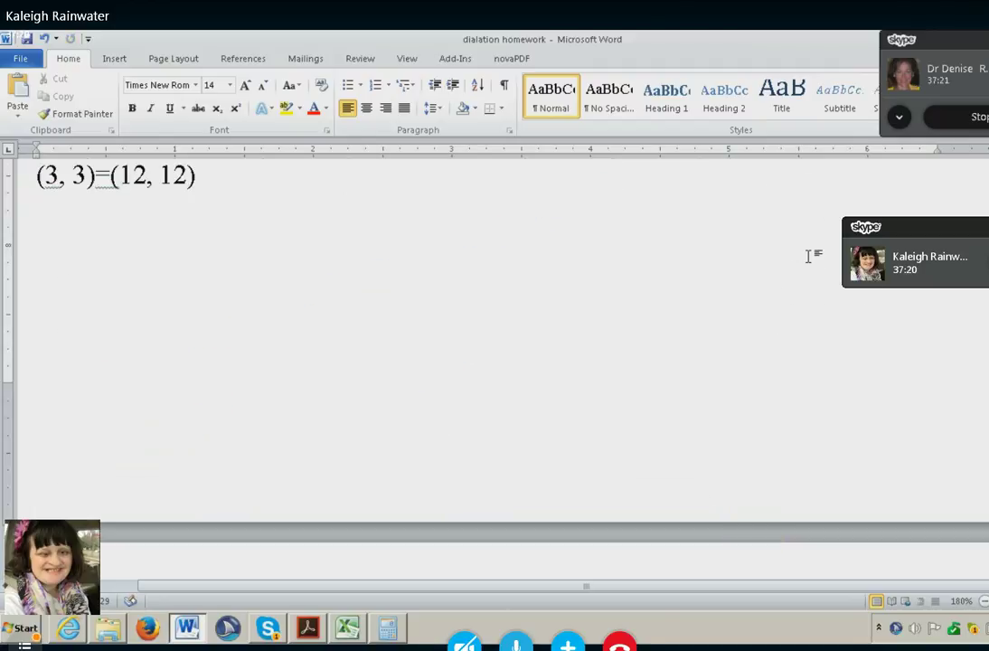
pyautogui.press('Up')
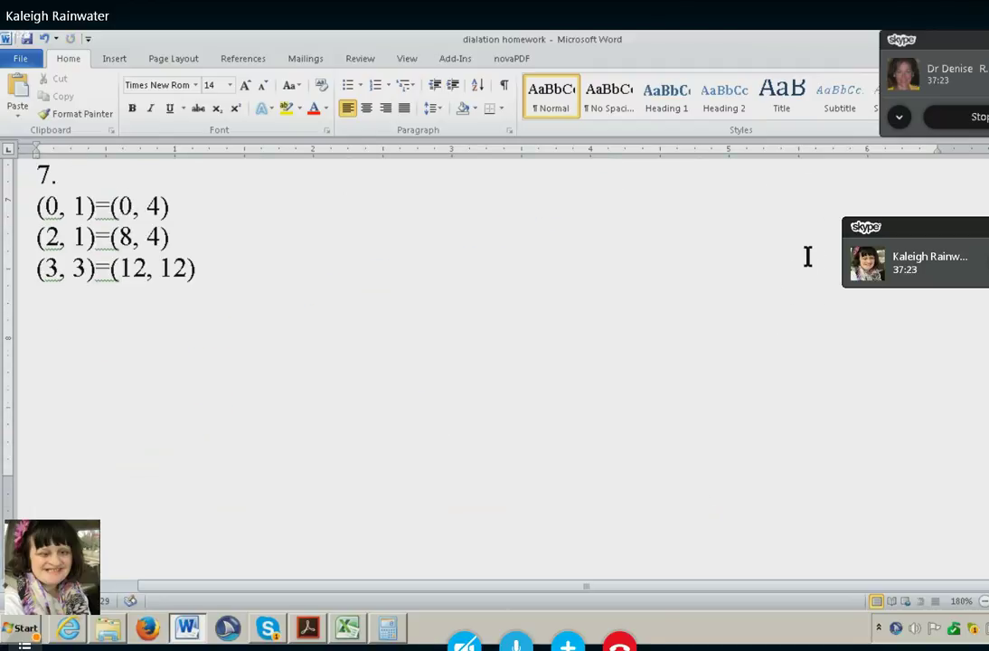
pyautogui.press('Down')
pyautogui.press('Down')
pyautogui.press('Down')
pyautogui.press('Down')
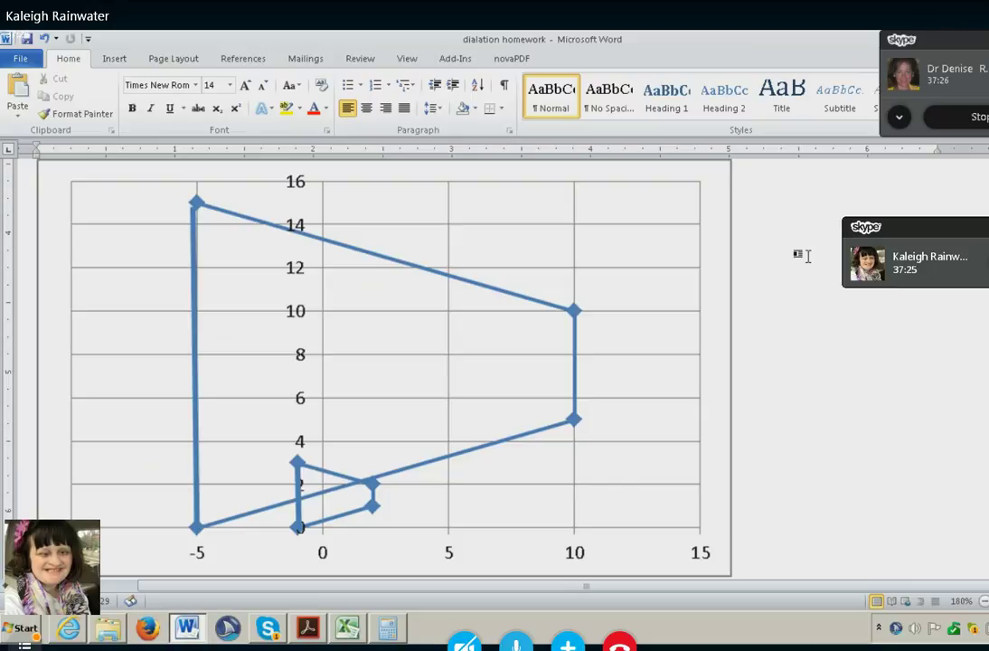
pyautogui.press('Up')
pyautogui.press('Up')
pyautogui.press('Up')
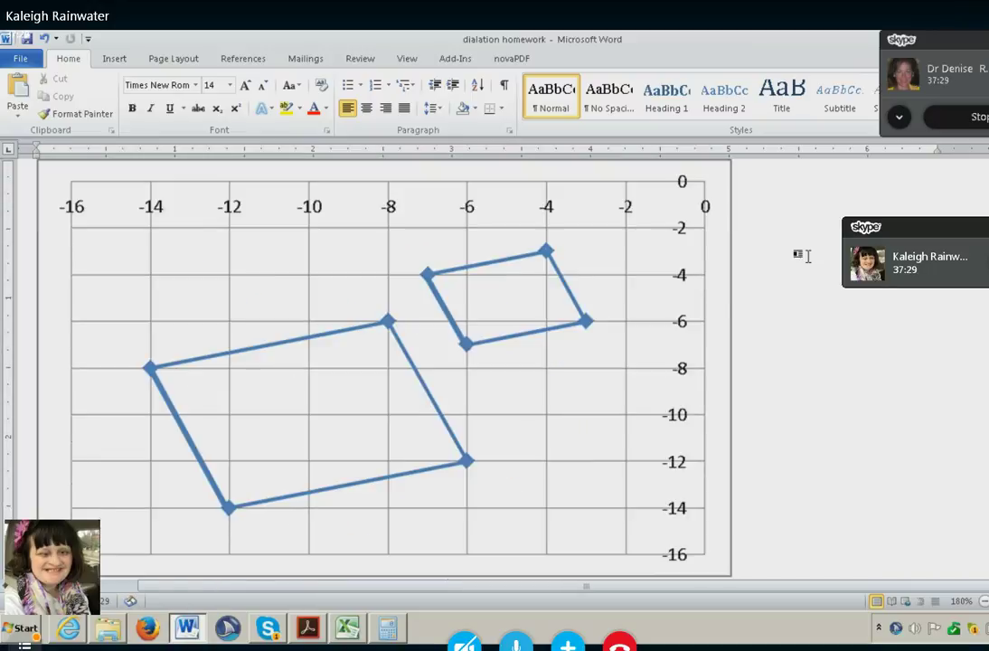
pyautogui.press('Up')
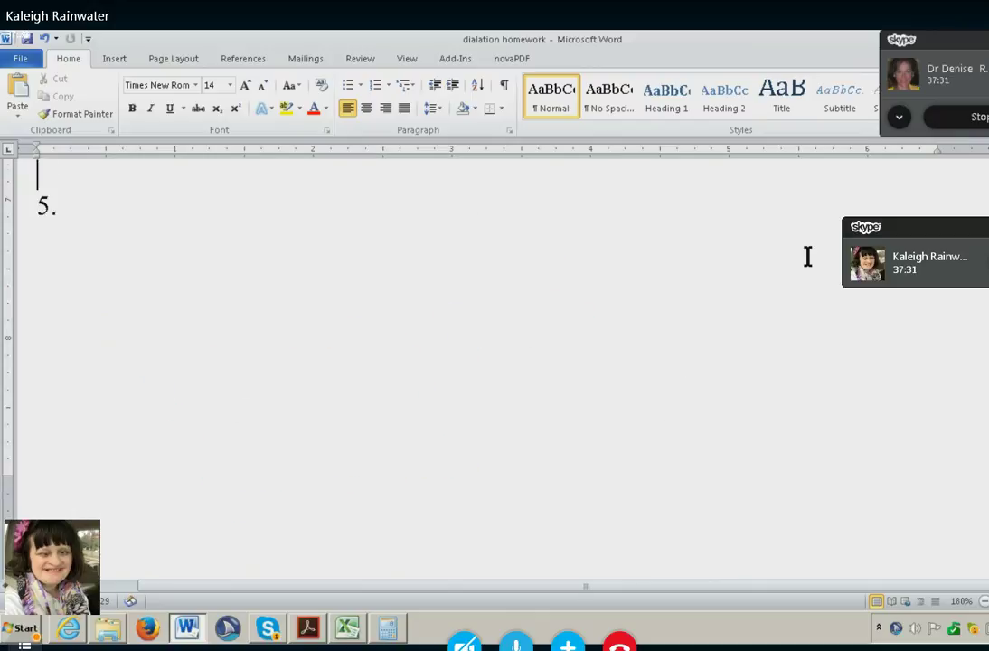
pyautogui.press('Down')
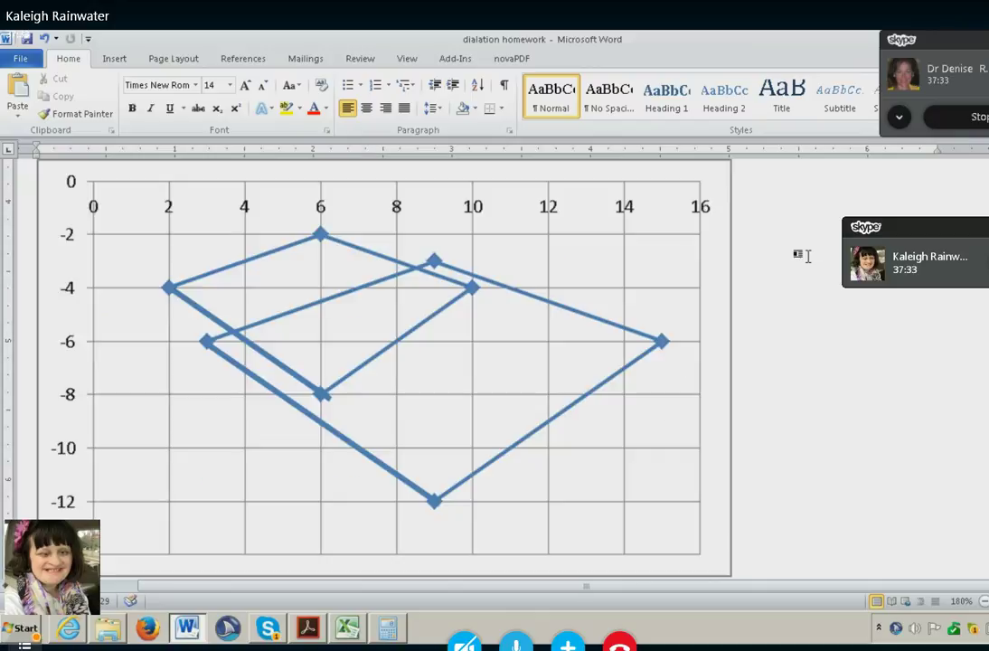
pyautogui.click(807, 257)
pyautogui.scroll(5, 807, 257)
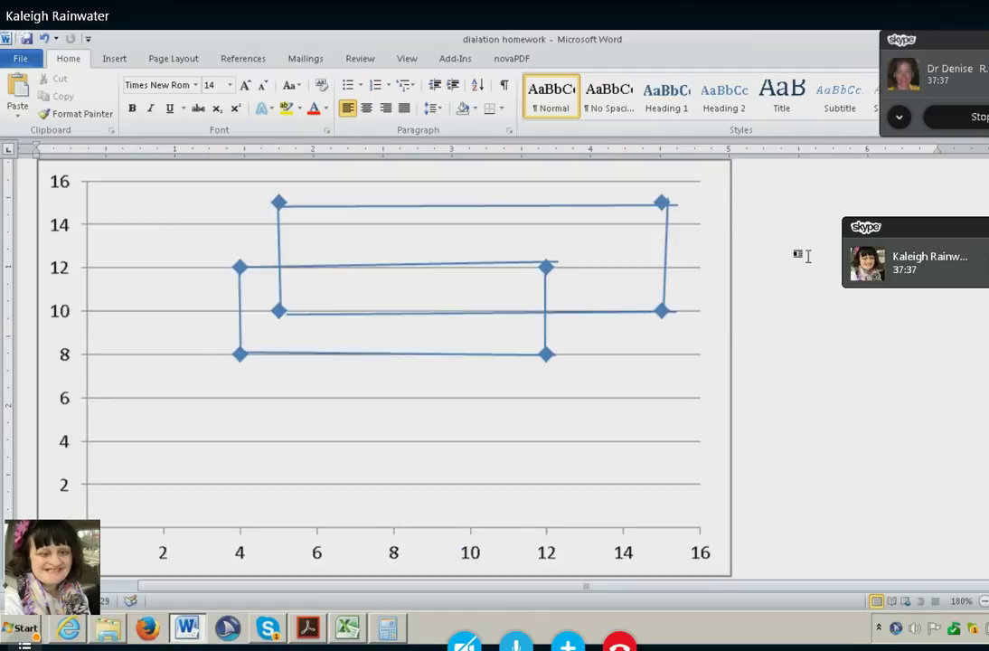